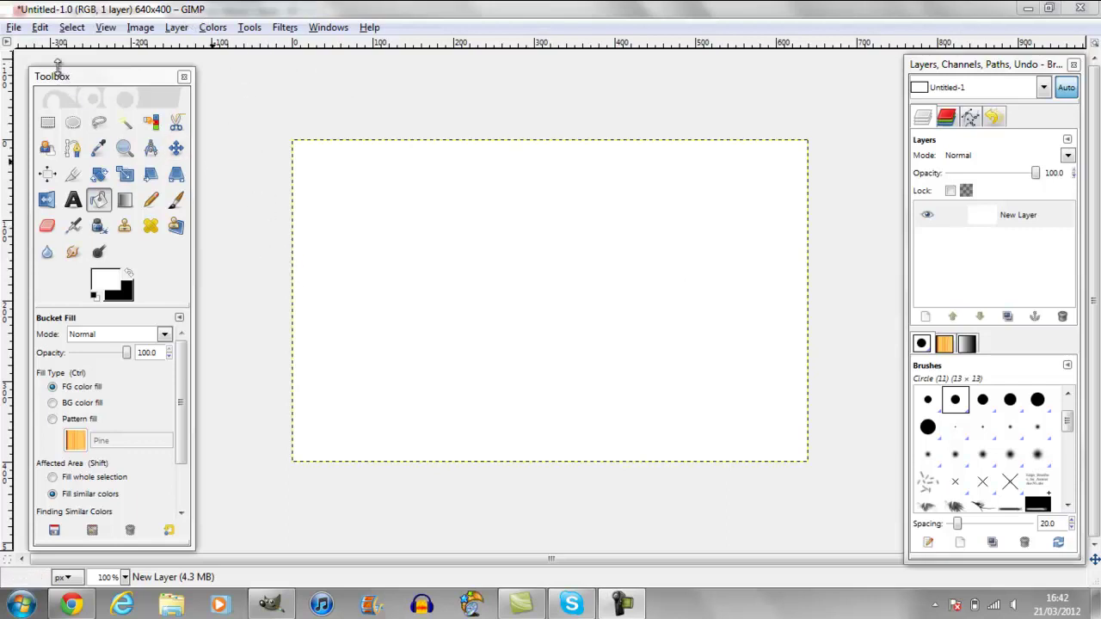
# Create a new image, accepting the default settings.
pyautogui.click(14, 27)
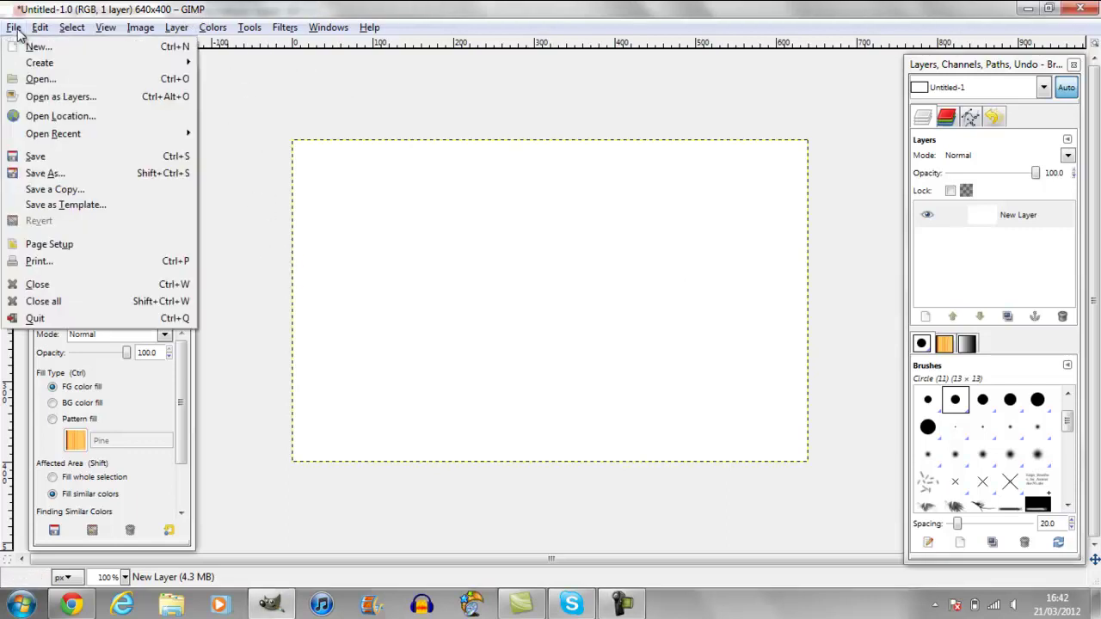
pyautogui.click(29, 48)
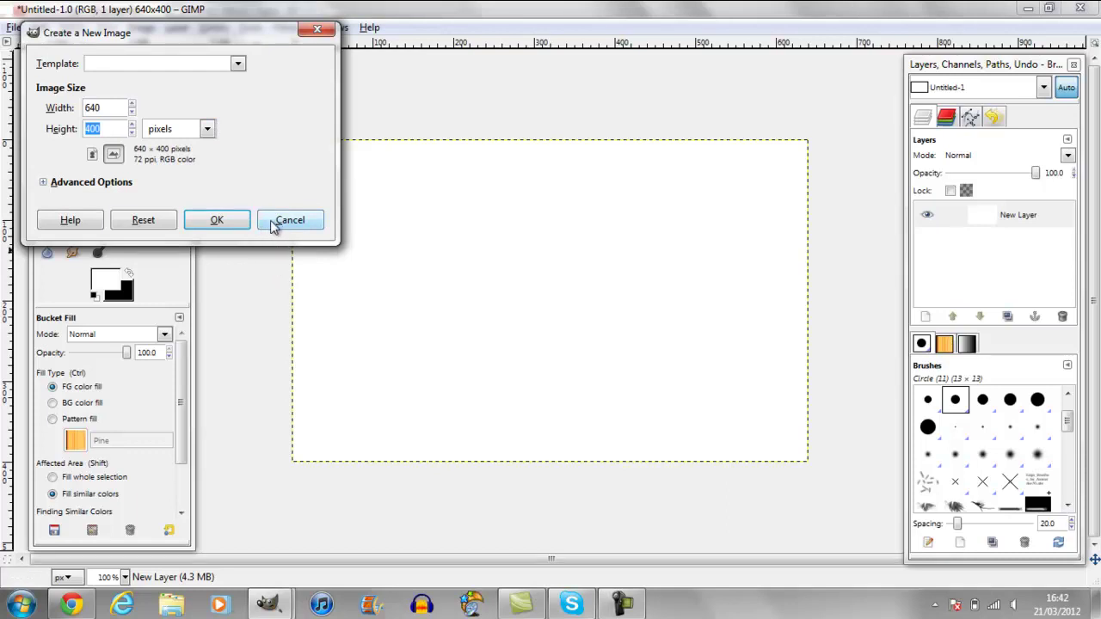
pyautogui.click(274, 222)
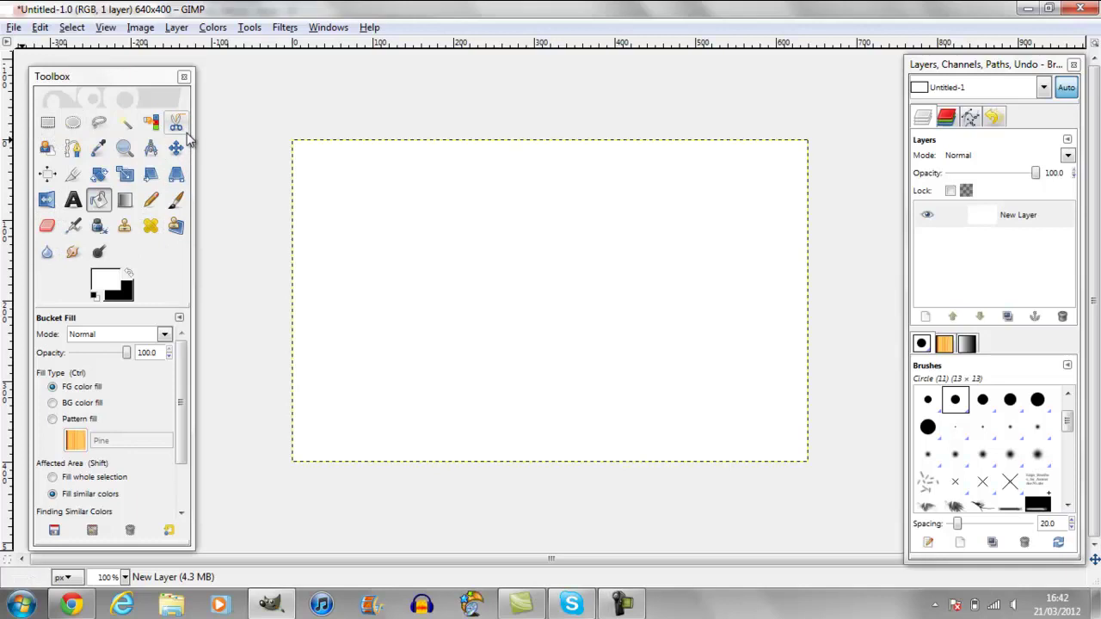
# Draw a rectangular selection in Replace mode on the canvas, then clear it.
pyautogui.click(47, 124)
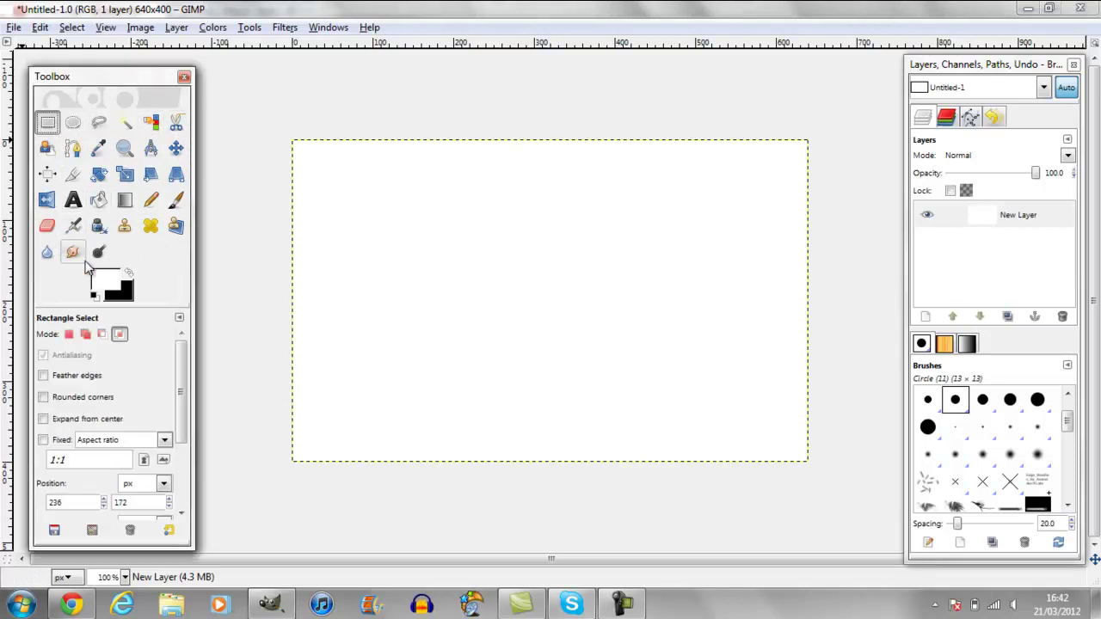
pyautogui.click(69, 336)
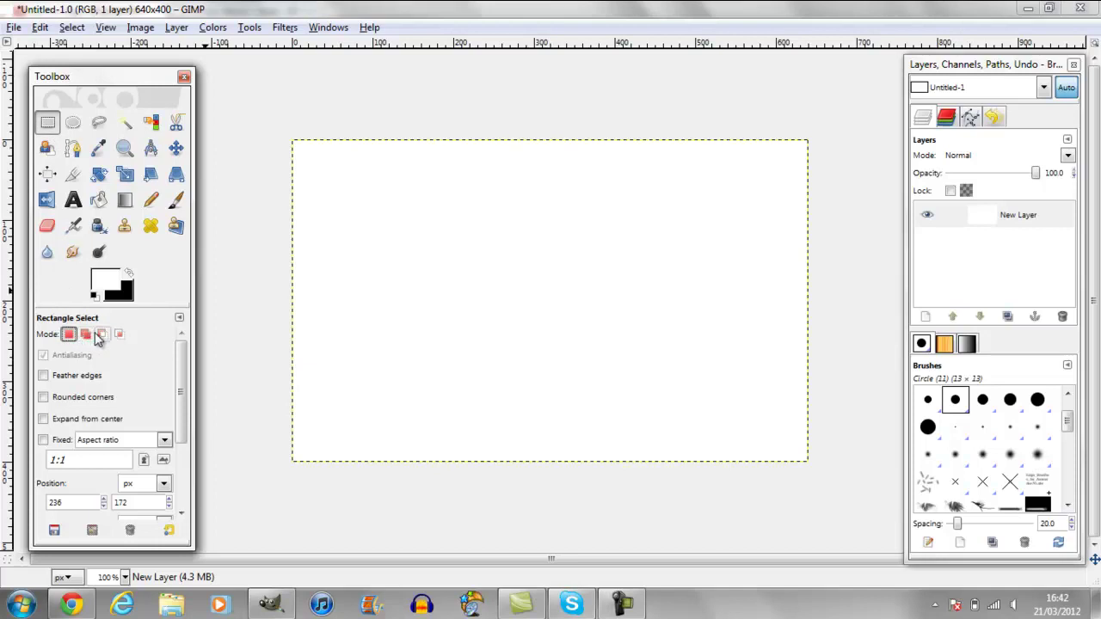
pyautogui.moveTo(182, 378); pyautogui.dragTo(207, 348)
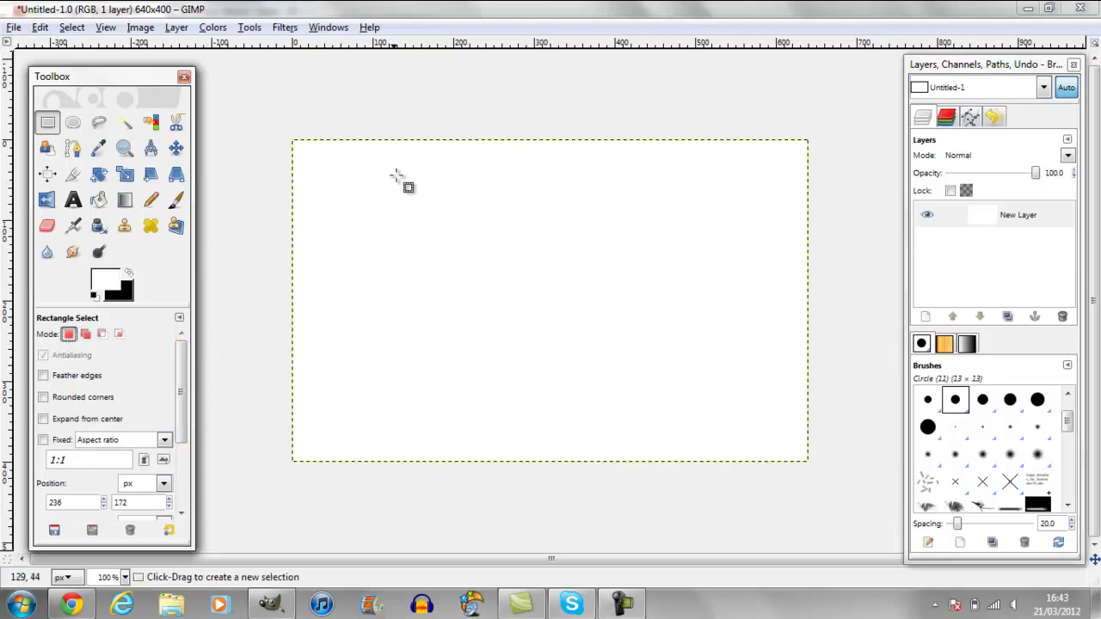
pyautogui.moveTo(385, 186); pyautogui.dragTo(729, 362)
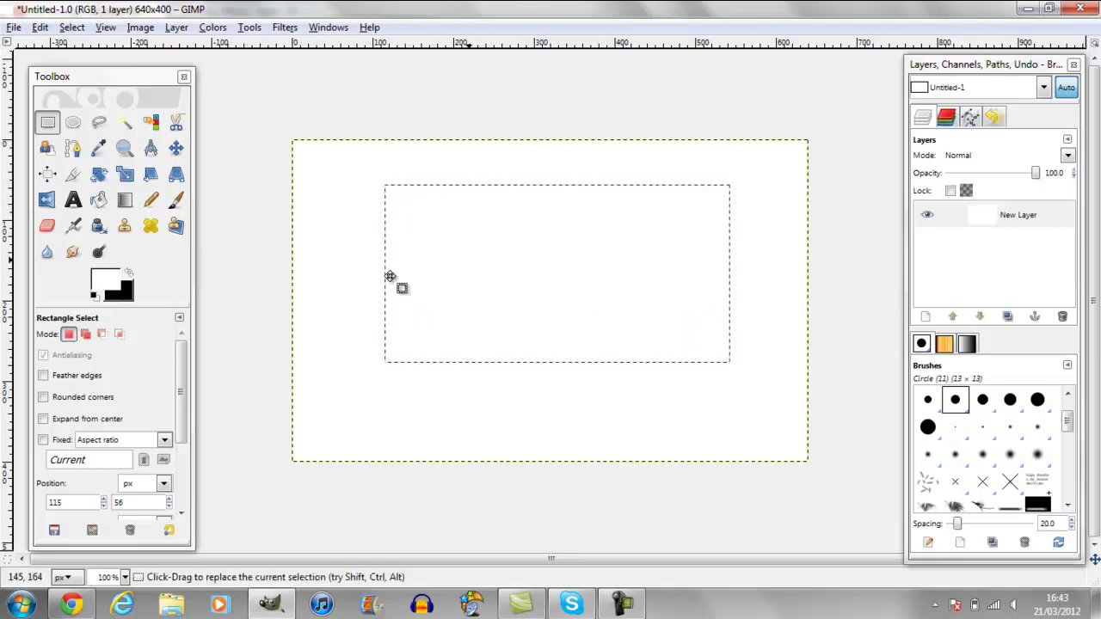
pyautogui.press('ctrl')
pyautogui.click(334, 243)
# Combine two overlapping rectangles in Add mode, clear them, and set Subtract mode.
pyautogui.click(85, 334)
pyautogui.moveTo(361, 193); pyautogui.dragTo(578, 347)
pyautogui.moveTo(680, 239); pyautogui.dragTo(462, 434)
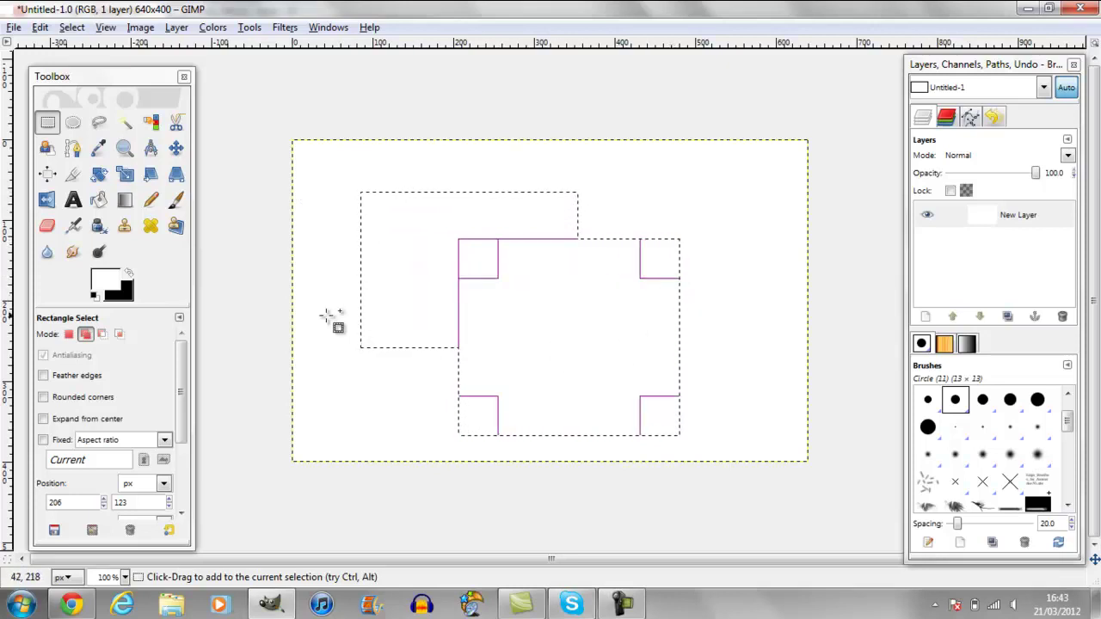
pyautogui.keyDown('ctrl'); pyautogui.click(327, 314); pyautogui.keyUp('ctrl')
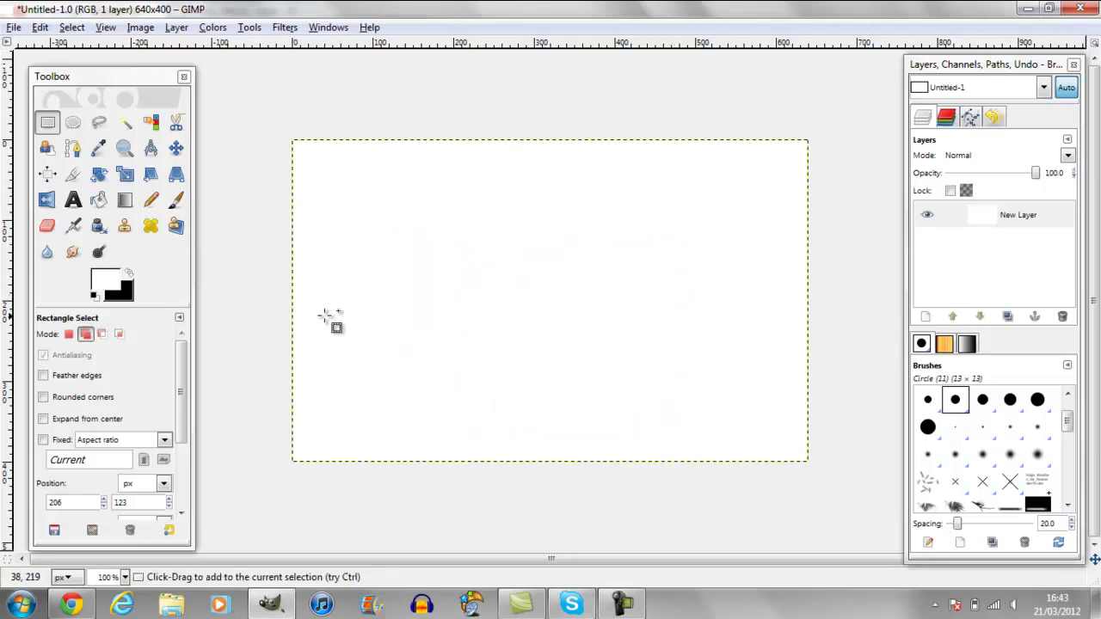
pyautogui.click(102, 334)
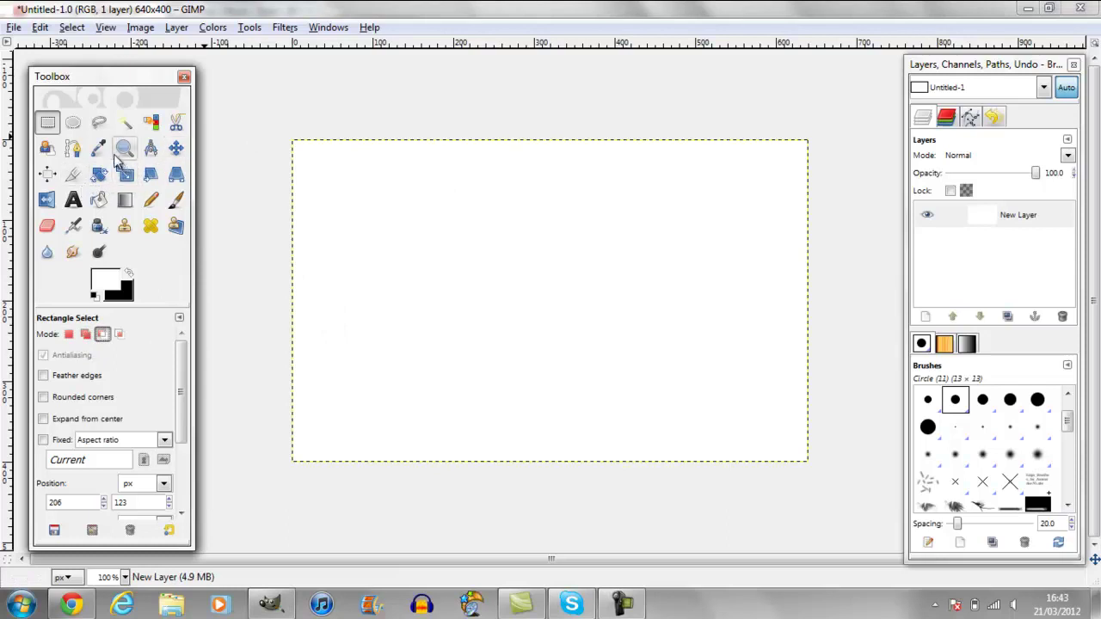
# Paint a black freehand stroke across the canvas with the Paintbrush.
pyautogui.click(175, 199)
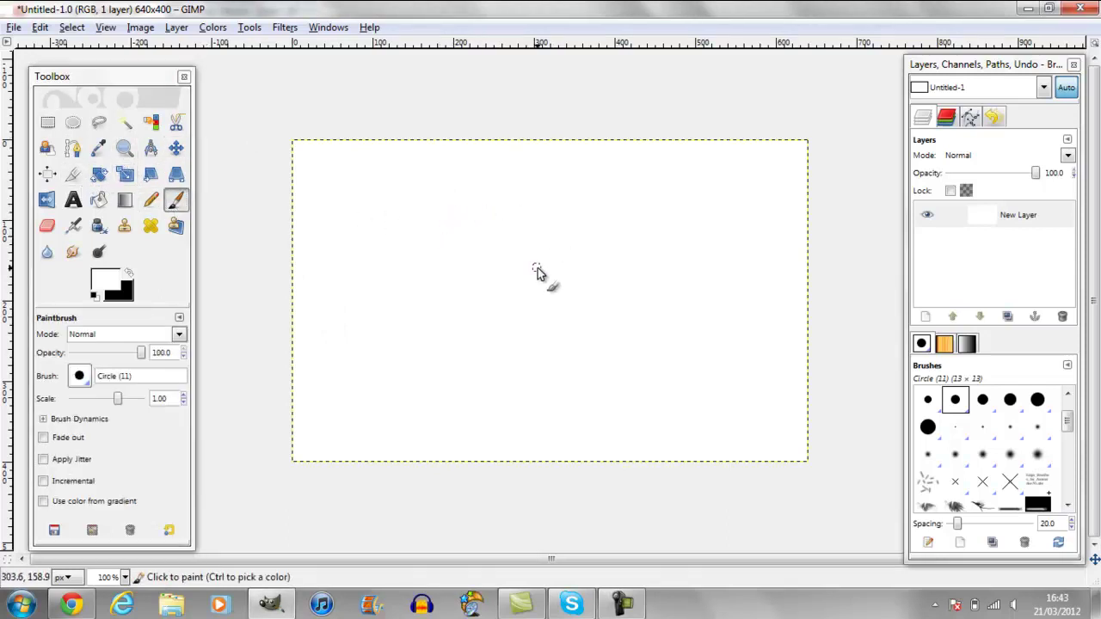
pyautogui.click(129, 273)
pyautogui.moveTo(410, 273)
pyautogui.mouseDown()
pyautogui.moveTo(546, 305)
pyautogui.moveTo(464, 391)
pyautogui.moveTo(634, 368)
pyautogui.moveTo(604, 299)
pyautogui.moveTo(601, 250)
pyautogui.mouseUp()
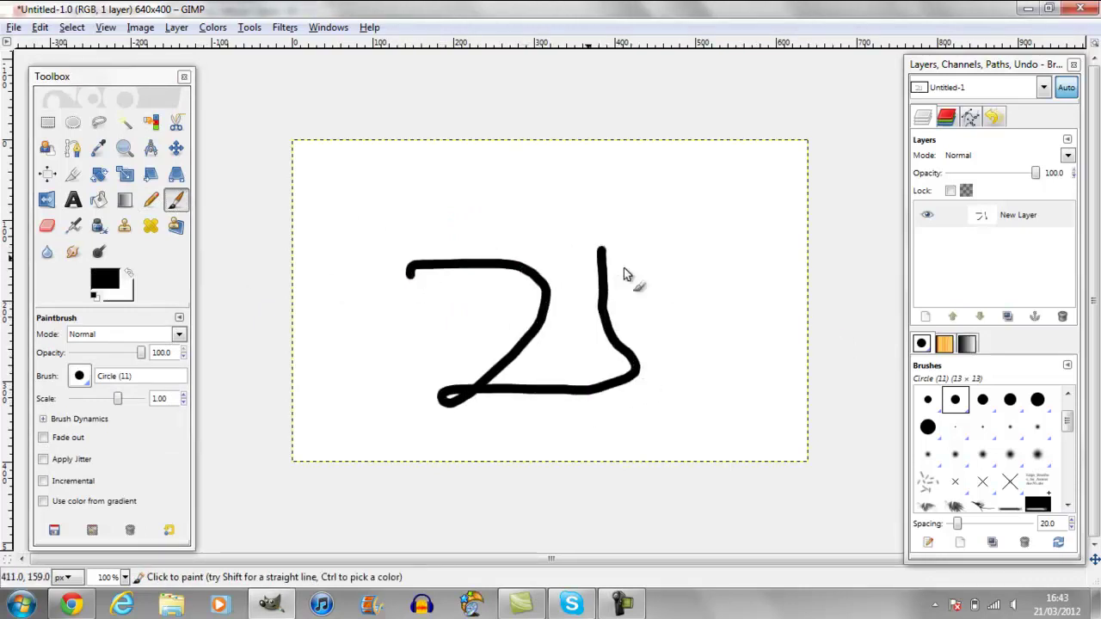
# Use Alpha to Selection on New Layer, delete the area and refill it white.
pyautogui.rightClick(978, 219)
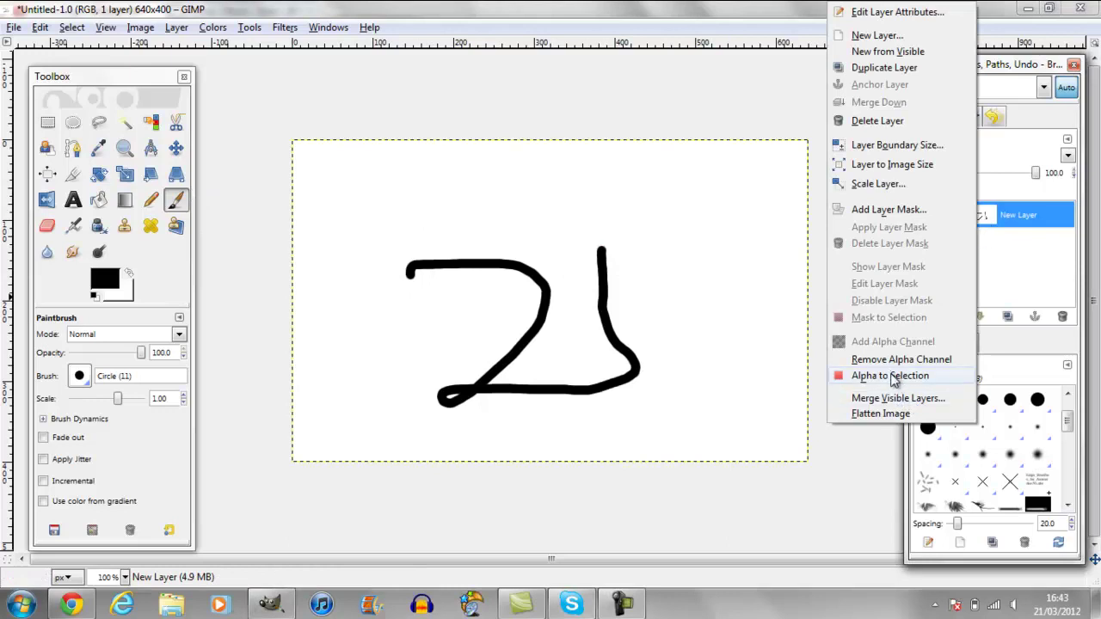
pyautogui.click(891, 376)
pyautogui.rightClick(989, 256)
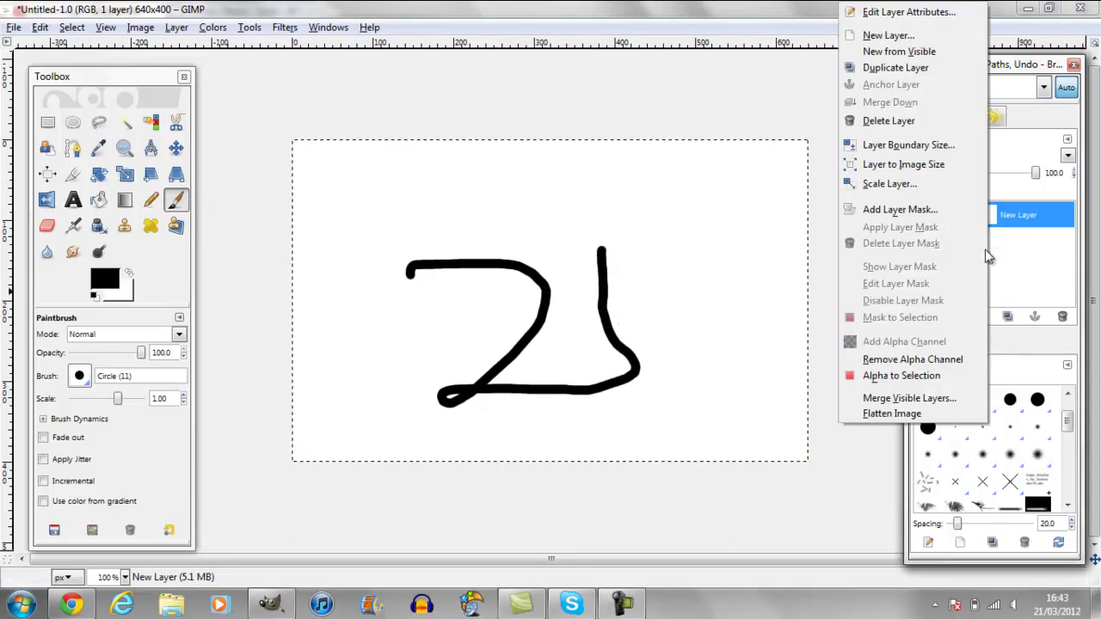
pyautogui.click(895, 377)
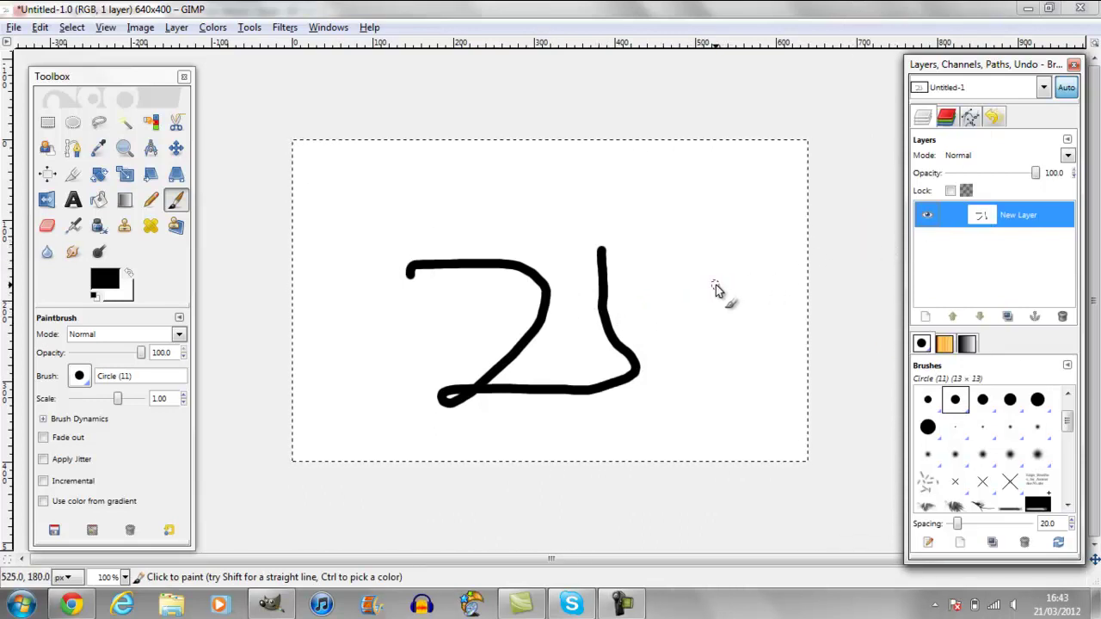
pyautogui.press('Delete')
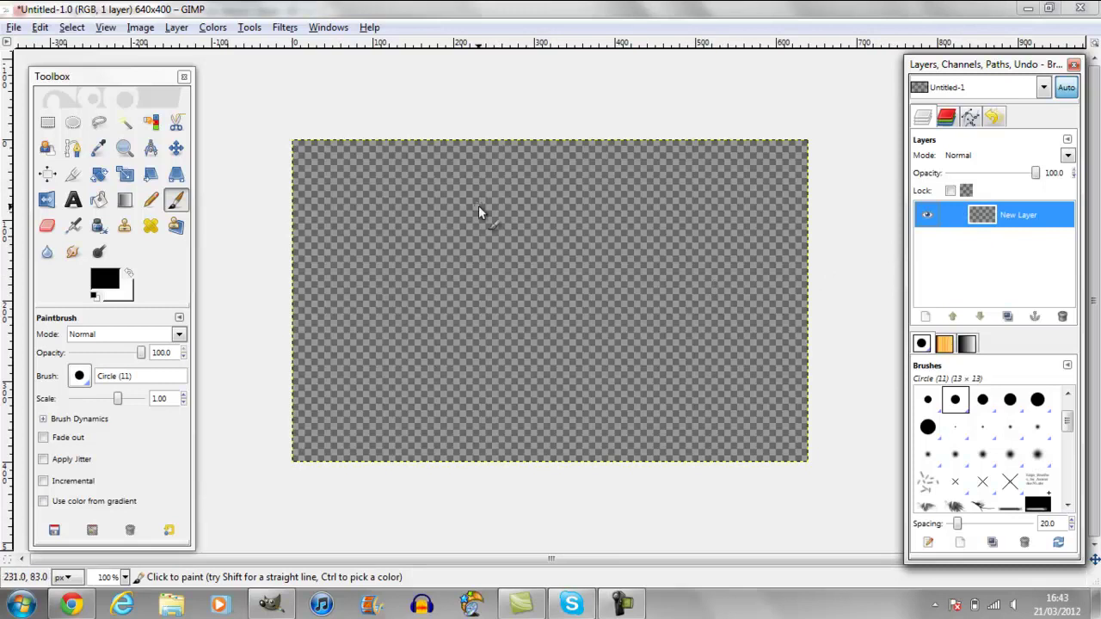
pyautogui.hotkey('ctrl', '.')
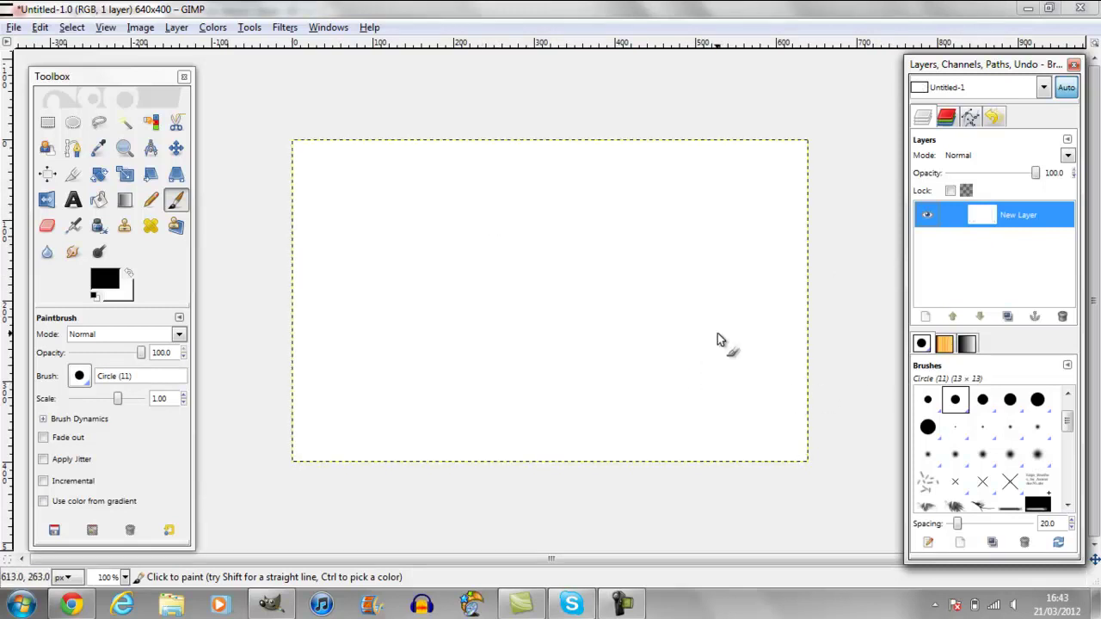
# Paint a new black stroke, then select the layer's opaque area and delete it.
pyautogui.moveTo(381, 245)
pyautogui.mouseDown()
pyautogui.moveTo(662, 281)
pyautogui.moveTo(680, 325)
pyautogui.moveTo(536, 400)
pyautogui.mouseUp()
pyautogui.rightClick(983, 215)
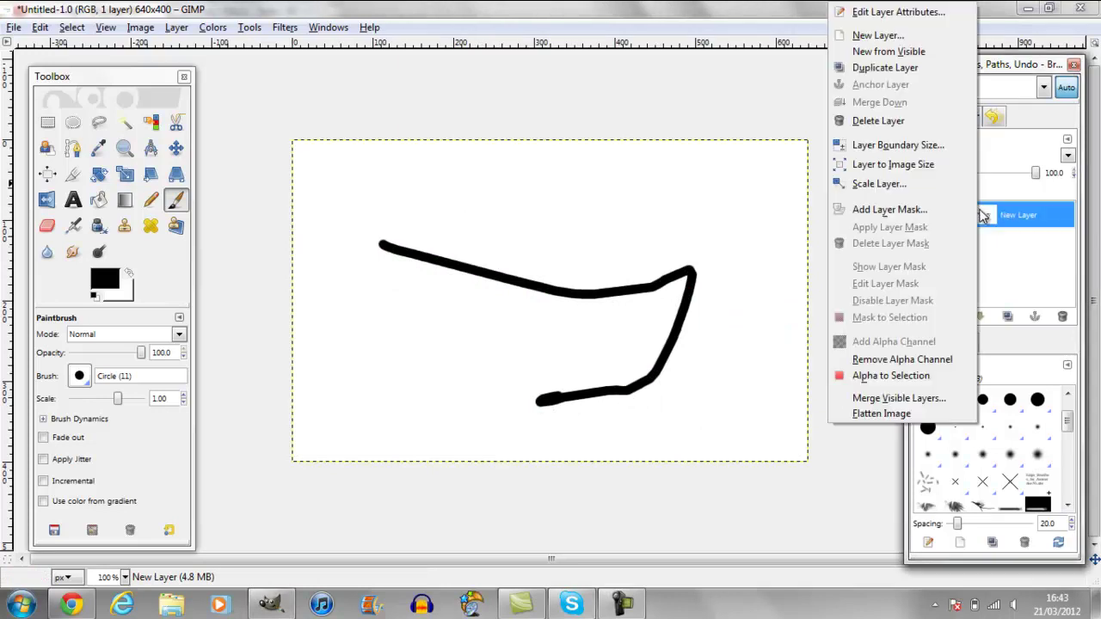
pyautogui.click(881, 376)
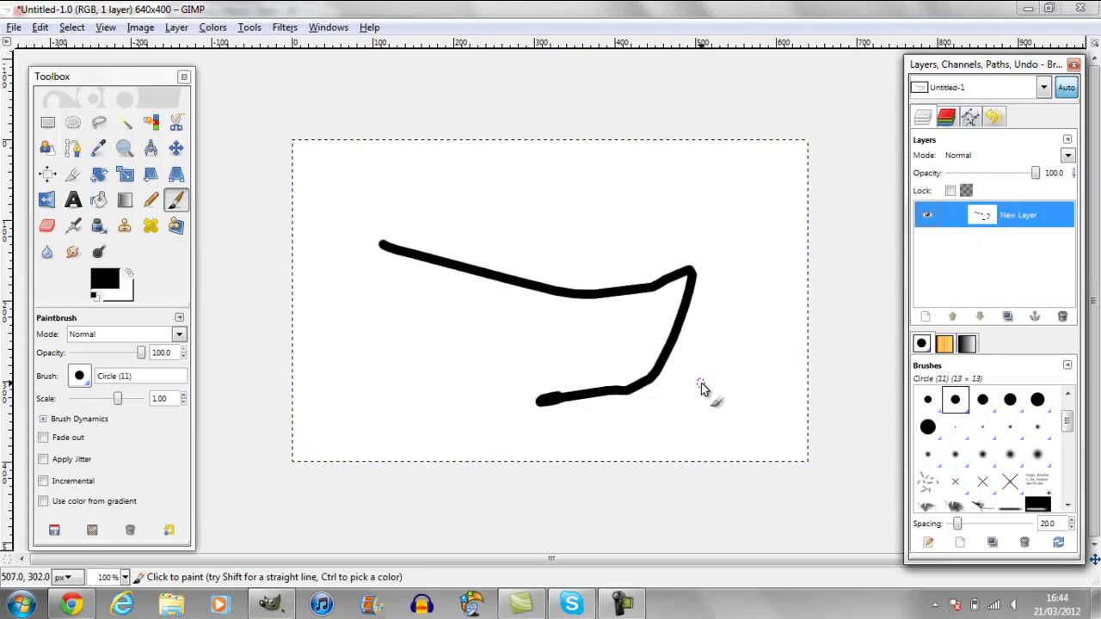
pyautogui.press('Delete')
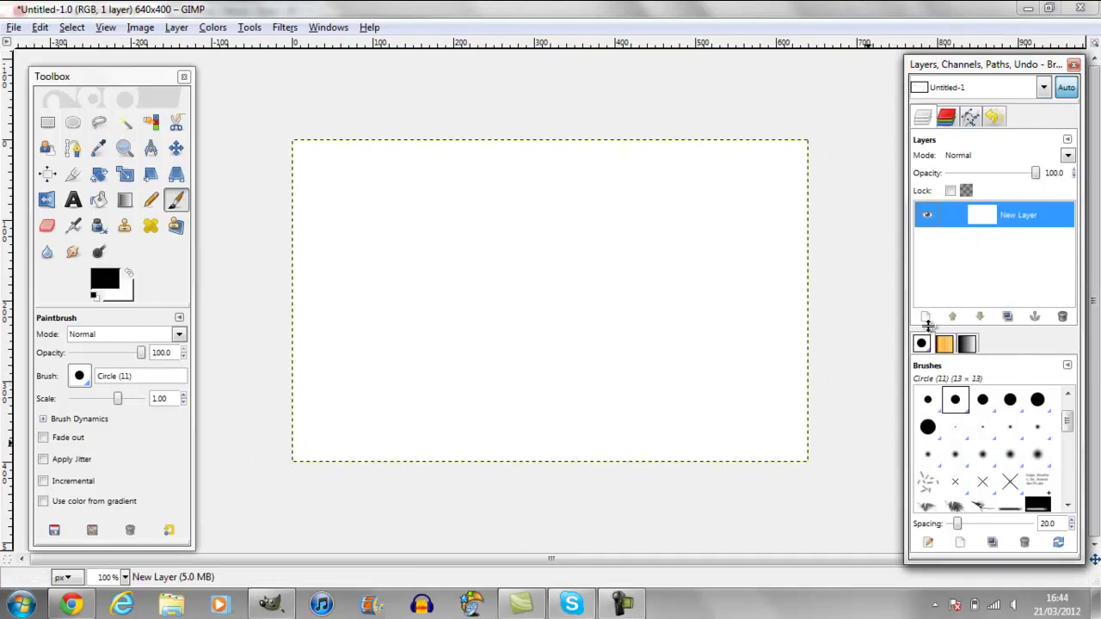
# Add a transparent layer New Layer#1 and paint a black stroke on it.
pyautogui.click(925, 316)
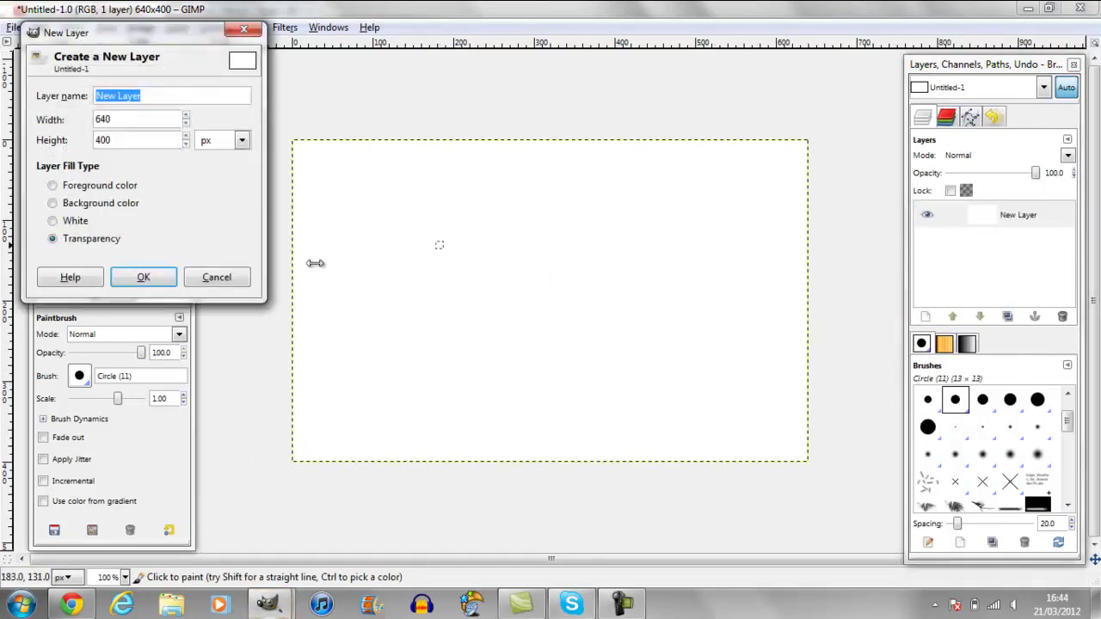
pyautogui.click(147, 280)
pyautogui.moveTo(457, 238)
pyautogui.mouseDown()
pyautogui.moveTo(689, 335)
pyautogui.moveTo(513, 398)
pyautogui.moveTo(593, 294)
pyautogui.mouseUp()
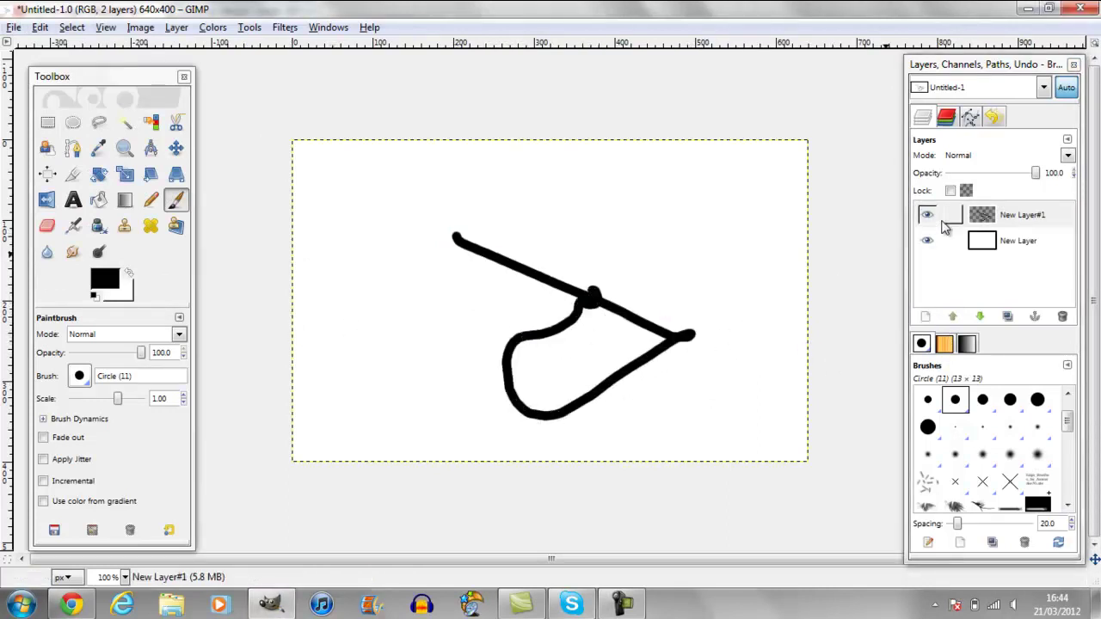
# Select the stroke outline with Alpha to Selection, then lower and raise New Layer#1.
pyautogui.rightClick(994, 221)
pyautogui.click(898, 376)
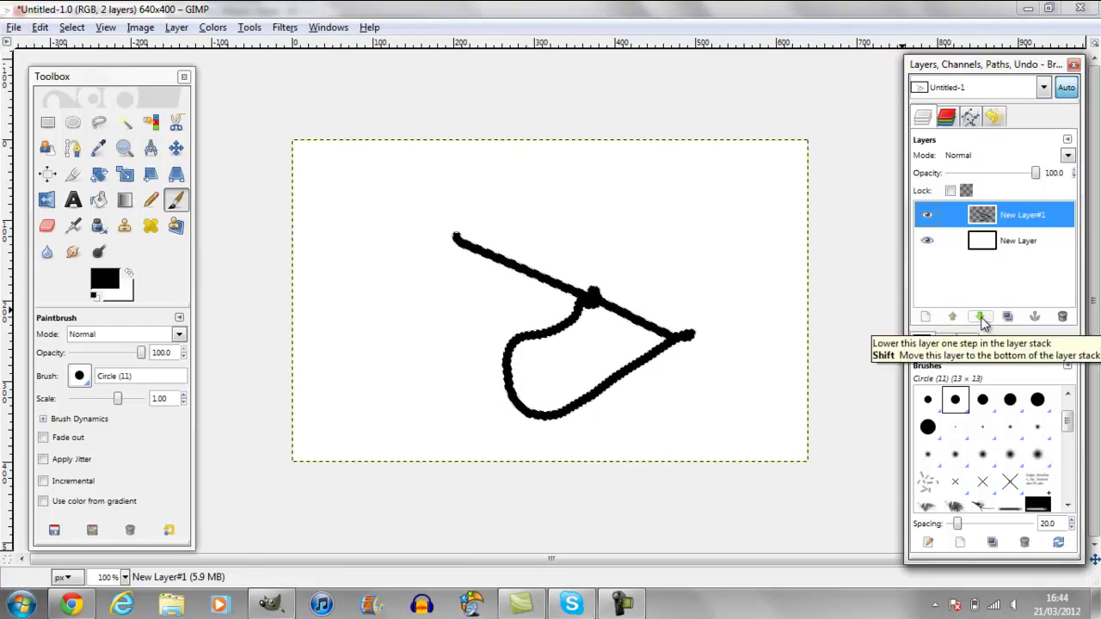
pyautogui.click(980, 317)
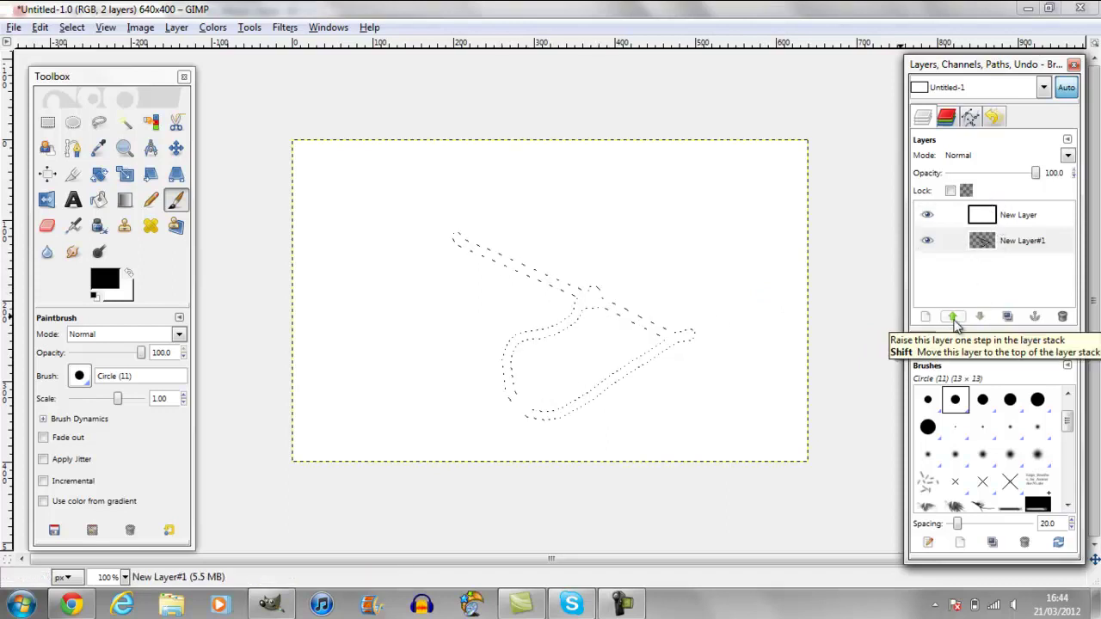
pyautogui.click(953, 317)
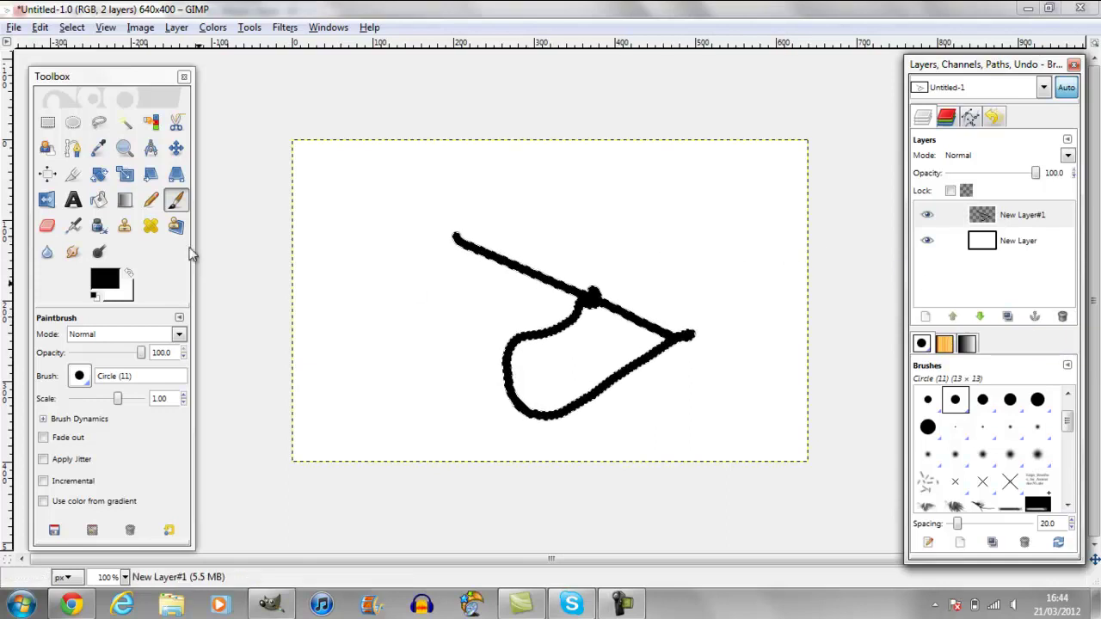
# Try Replace and Intersect rectangle selections on the stroke's right end, then choose Ellipse Select.
pyautogui.click(47, 122)
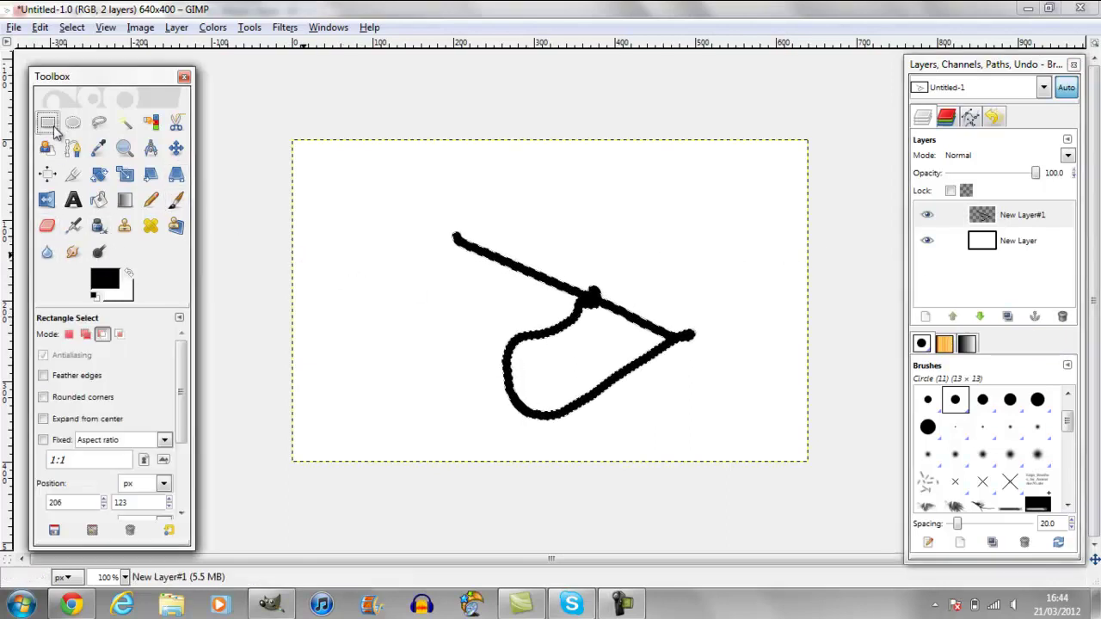
pyautogui.moveTo(614, 245); pyautogui.dragTo(726, 433)
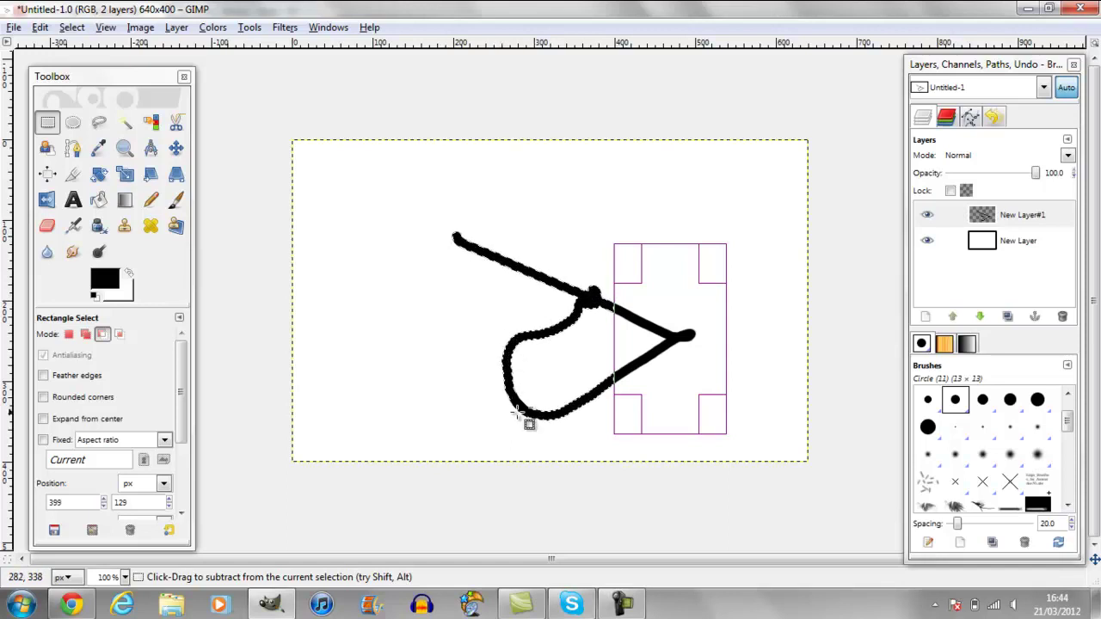
pyautogui.click(570, 300)
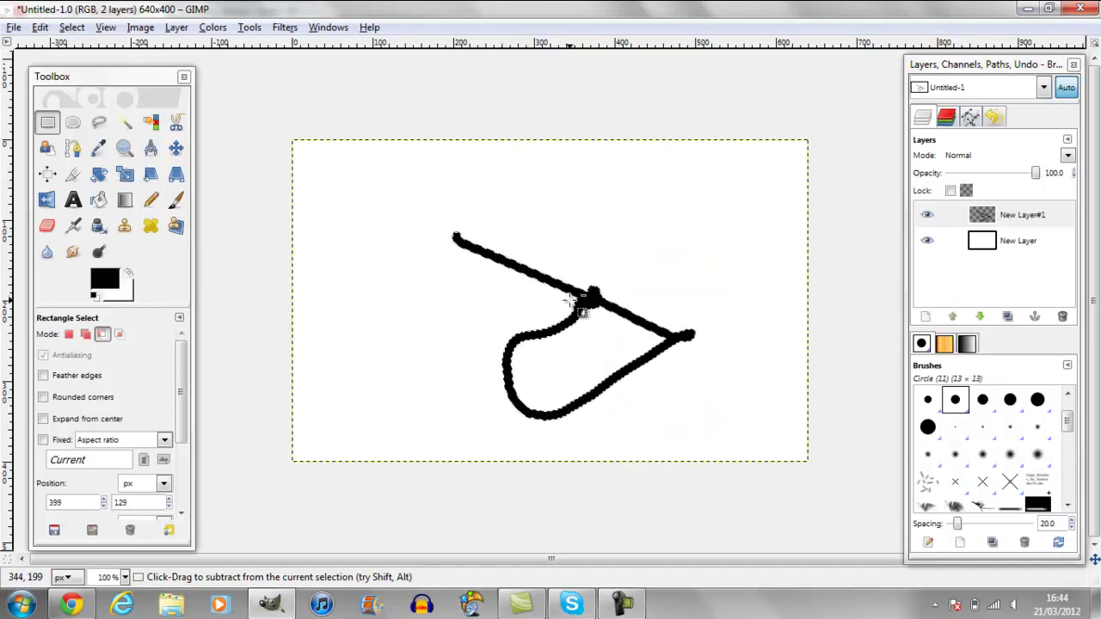
pyautogui.click(119, 334)
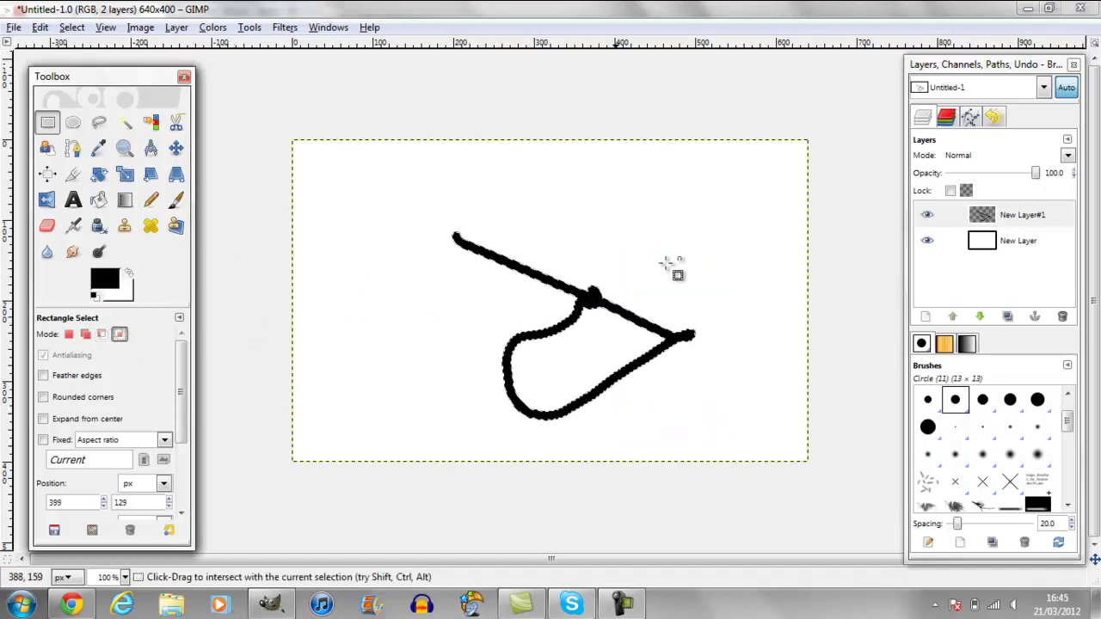
pyautogui.moveTo(713, 254); pyautogui.dragTo(563, 436)
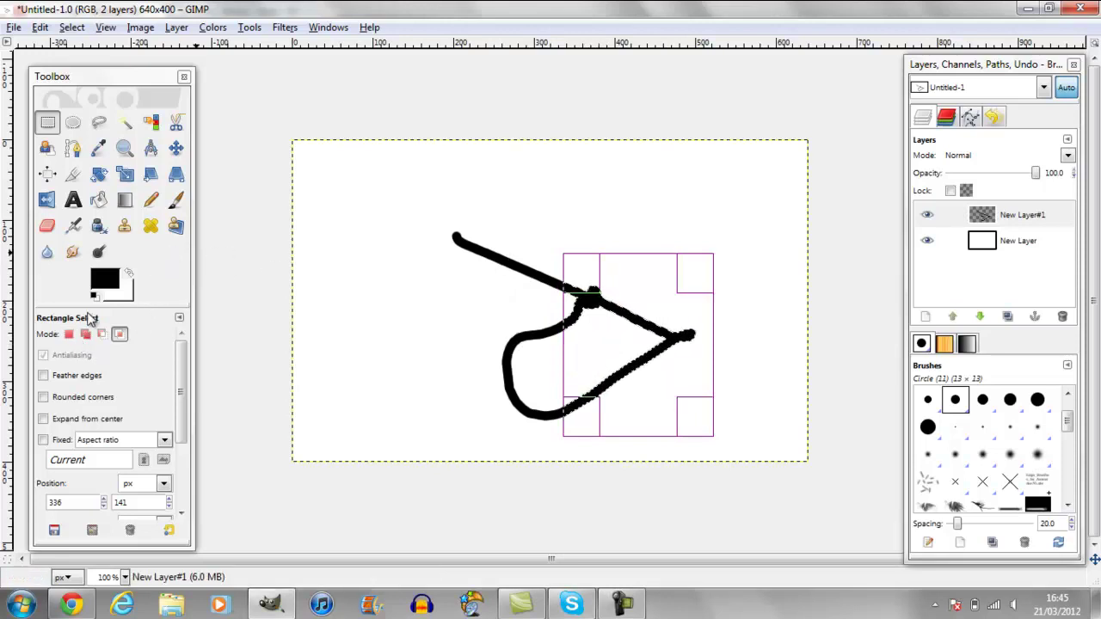
pyautogui.click(73, 122)
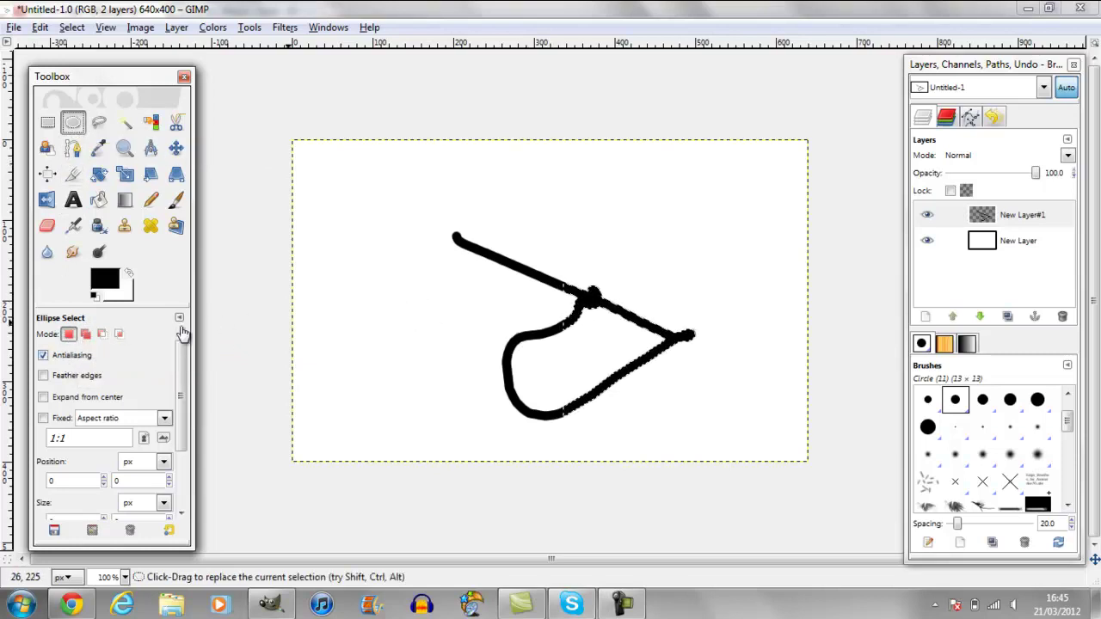
# Undo an elliptical selection, then lasso a six-point polygon selection and deselect it.
pyautogui.moveTo(567, 311)
pyautogui.mouseDown()
pyautogui.moveTo(646, 382)
pyautogui.moveTo(637, 372)
pyautogui.mouseUp()
pyautogui.hotkey('ctrl', 'z')
pyautogui.hotkey('ctrl', 'z')
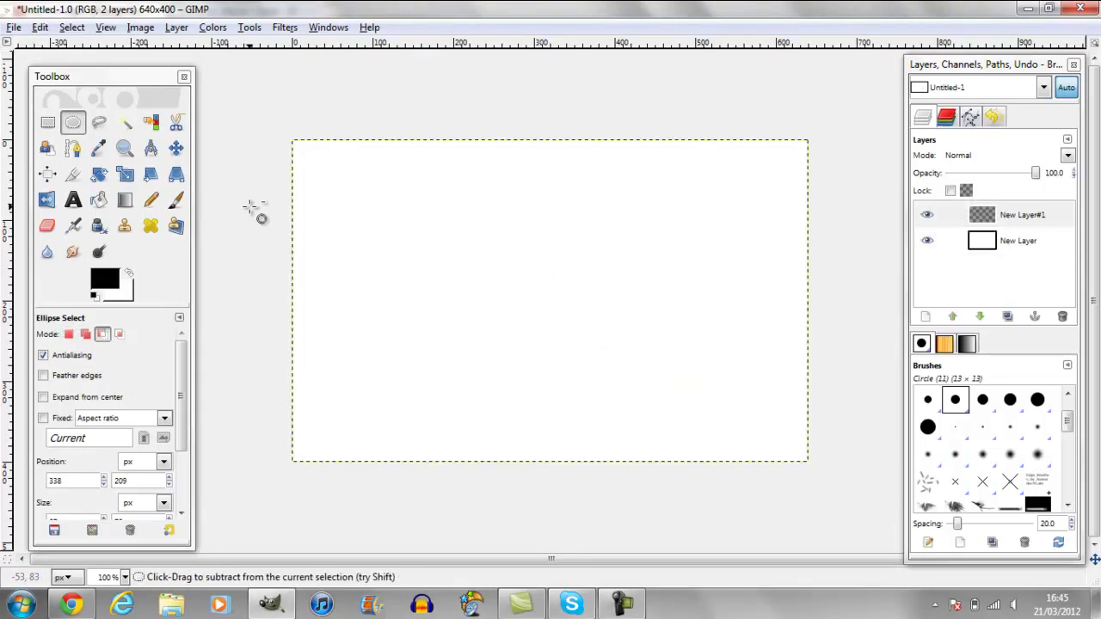
pyautogui.click(99, 123)
pyautogui.click(353, 273)
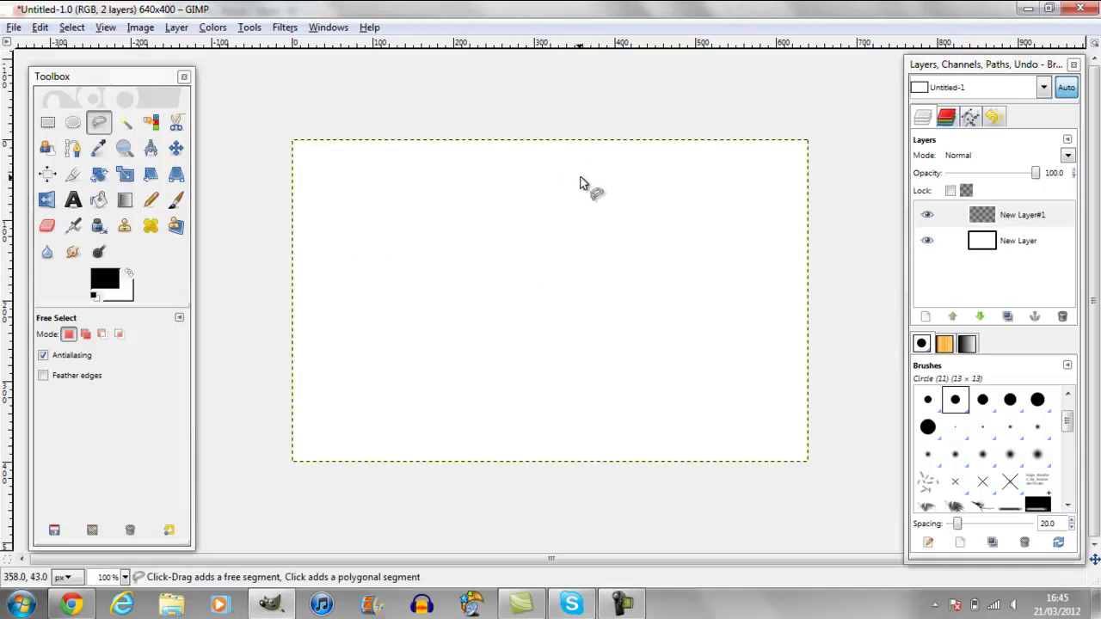
pyautogui.click(556, 215)
pyautogui.click(688, 327)
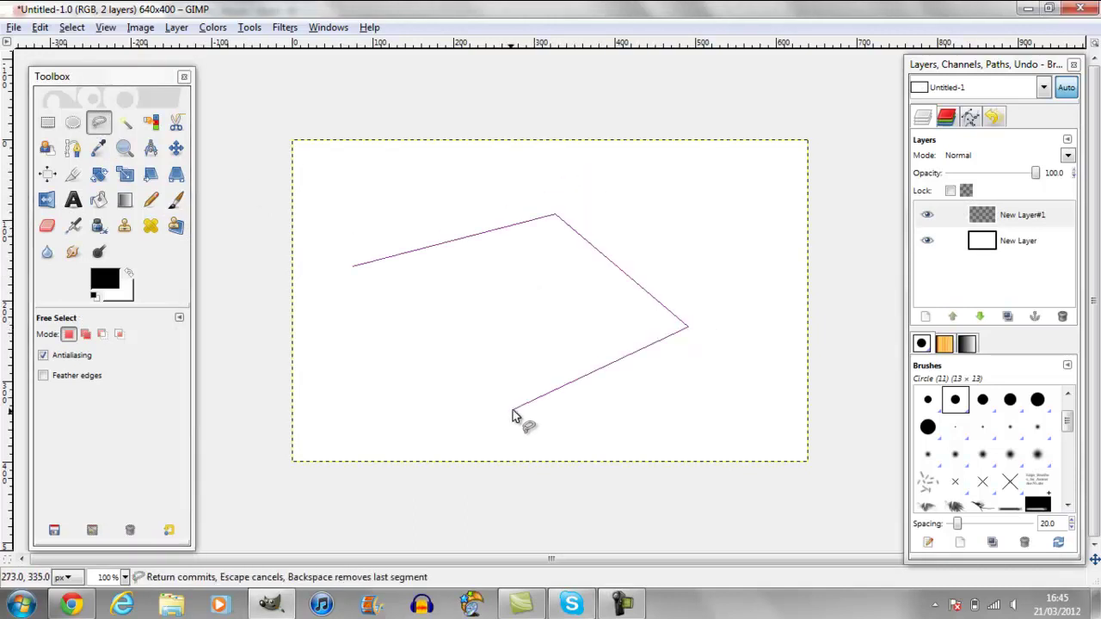
pyautogui.click(494, 397)
pyautogui.click(447, 323)
pyautogui.click(584, 309)
pyautogui.click(354, 268)
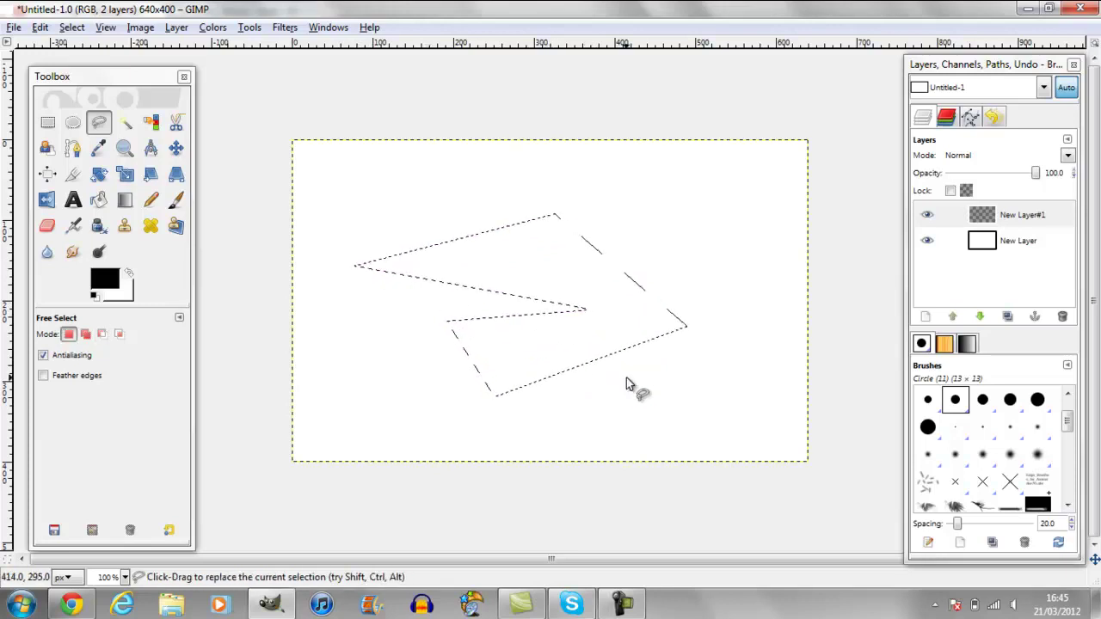
pyautogui.hotkey('ctrl', 'shift', 'a')
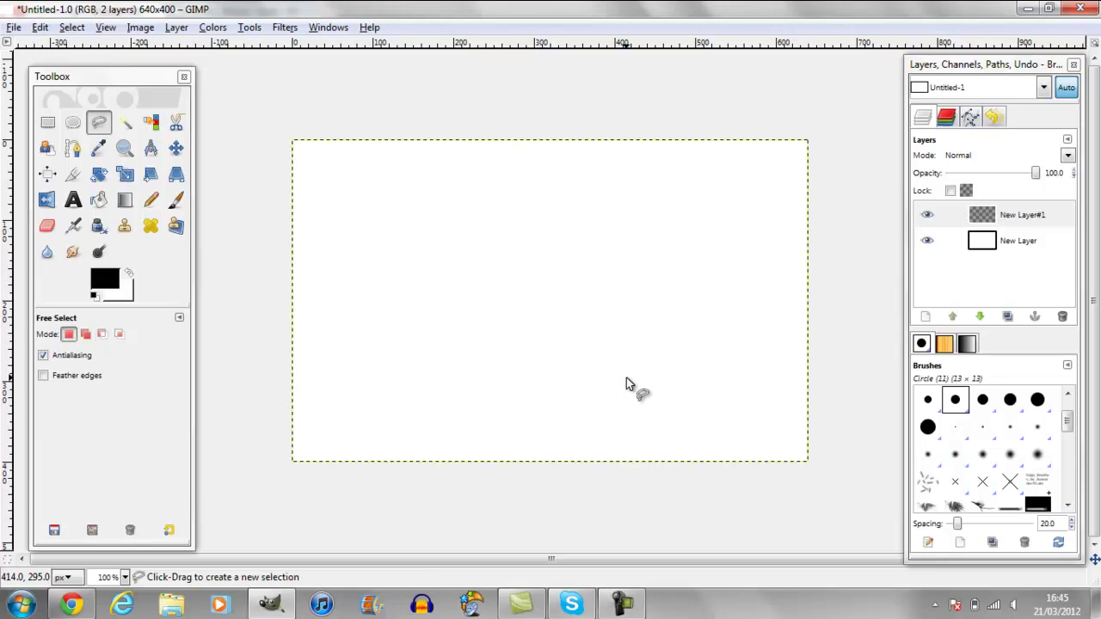
# Draw a four-point polygon selection, closing with a double-click, and deselect it.
pyautogui.click(430, 235)
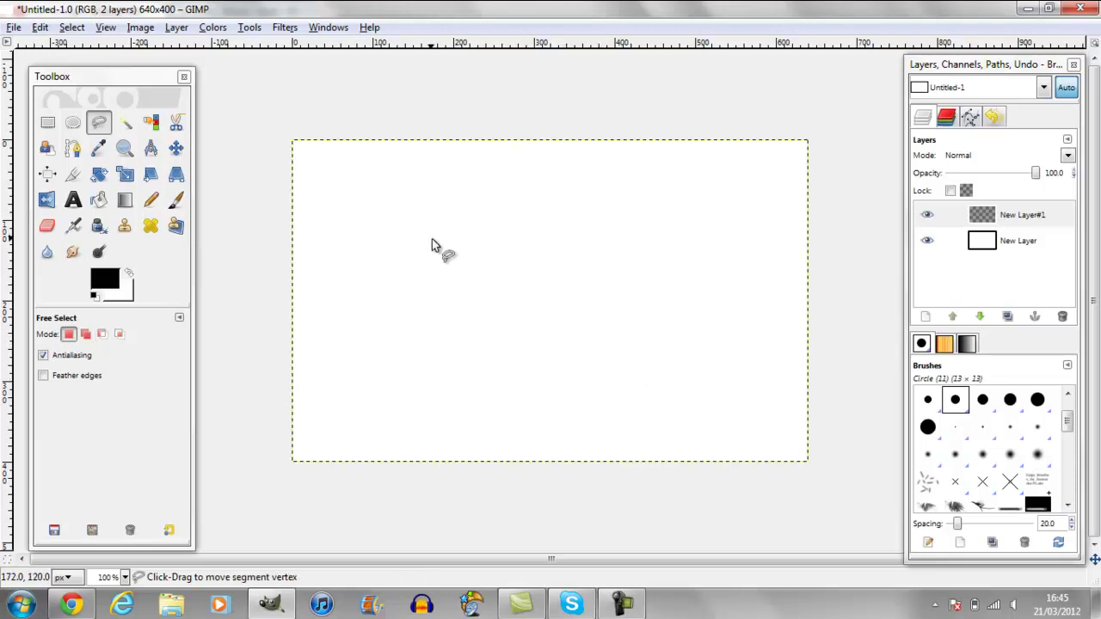
pyautogui.click(607, 235)
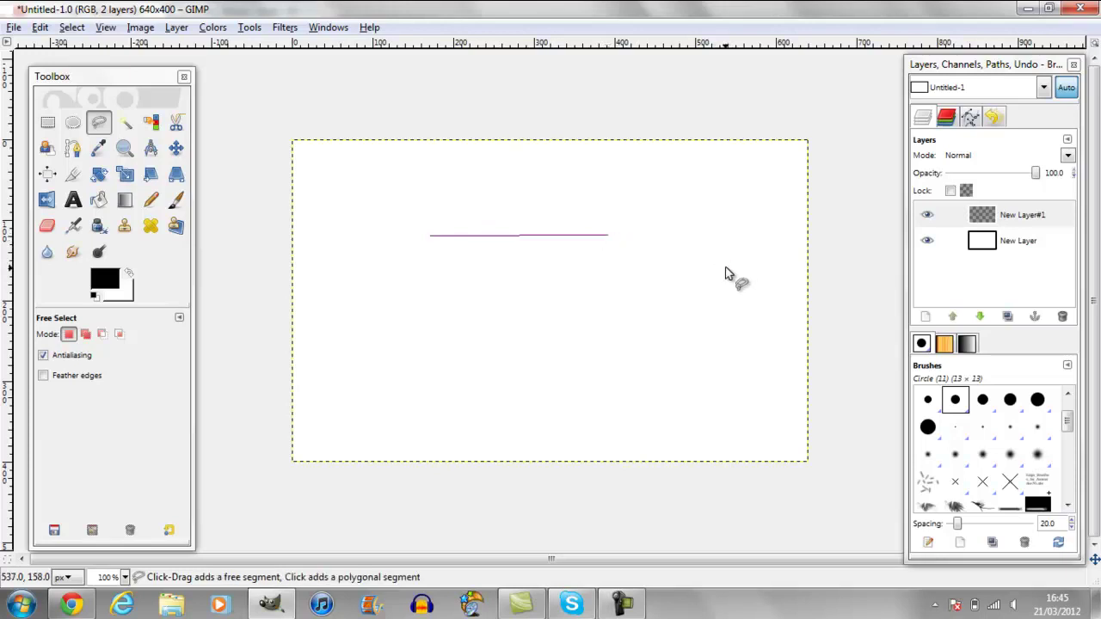
pyautogui.click(661, 349)
pyautogui.doubleClick(551, 429)
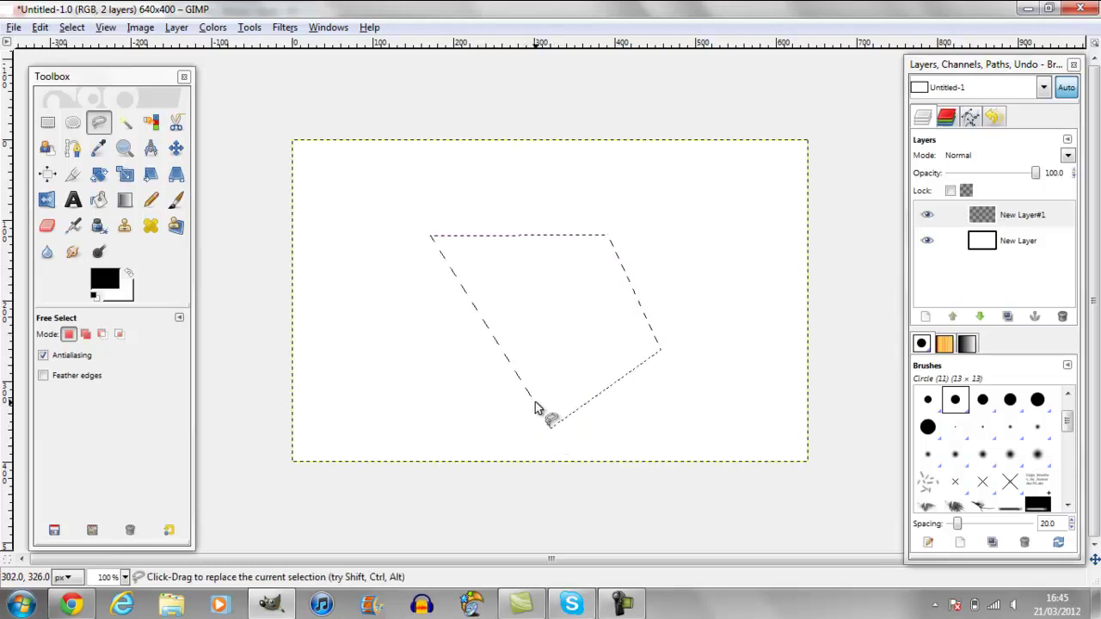
pyautogui.hotkey('ctrl', 'shift', 'a')
# Draw a six-point polygon selection, try Ctrl subtract mode, and select none.
pyautogui.click(379, 229)
pyautogui.click(629, 255)
pyautogui.click(643, 379)
pyautogui.click(499, 395)
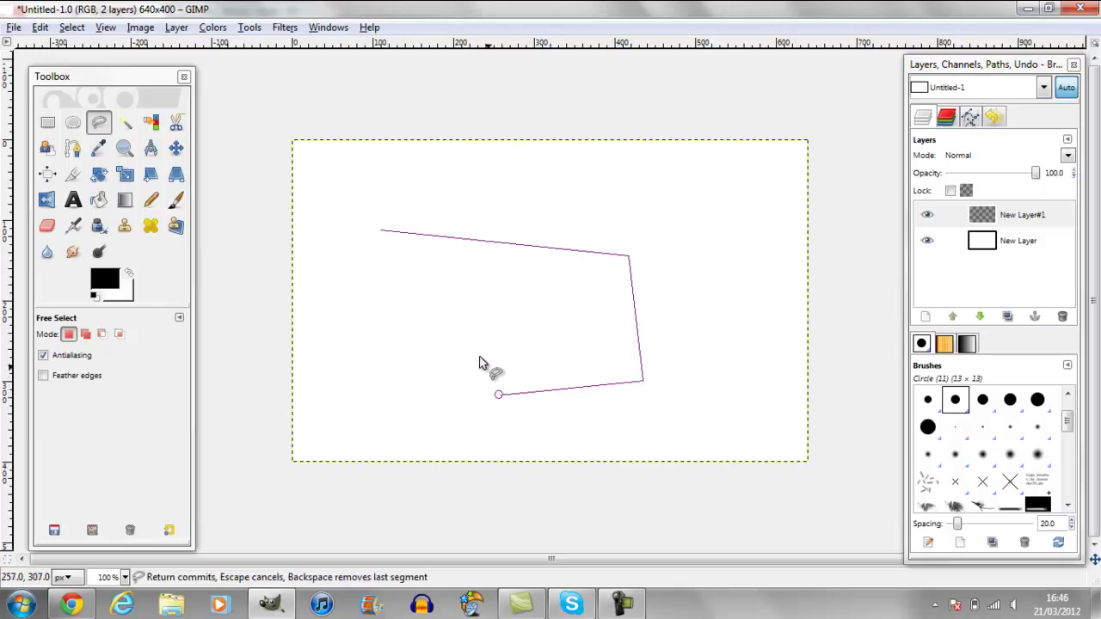
pyautogui.click(394, 258)
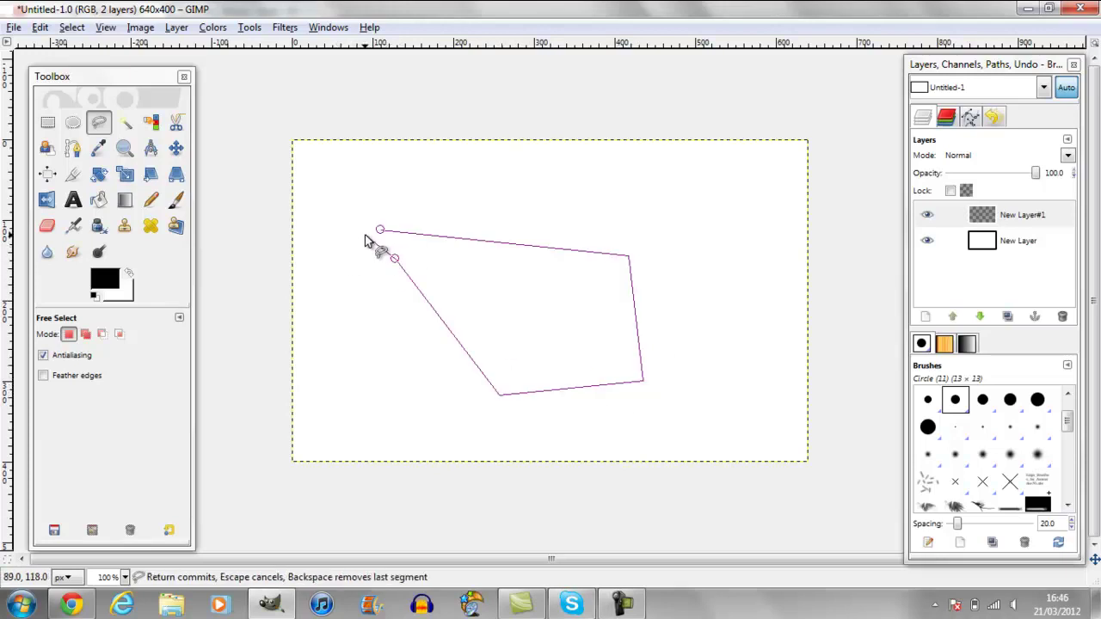
pyautogui.click(368, 235)
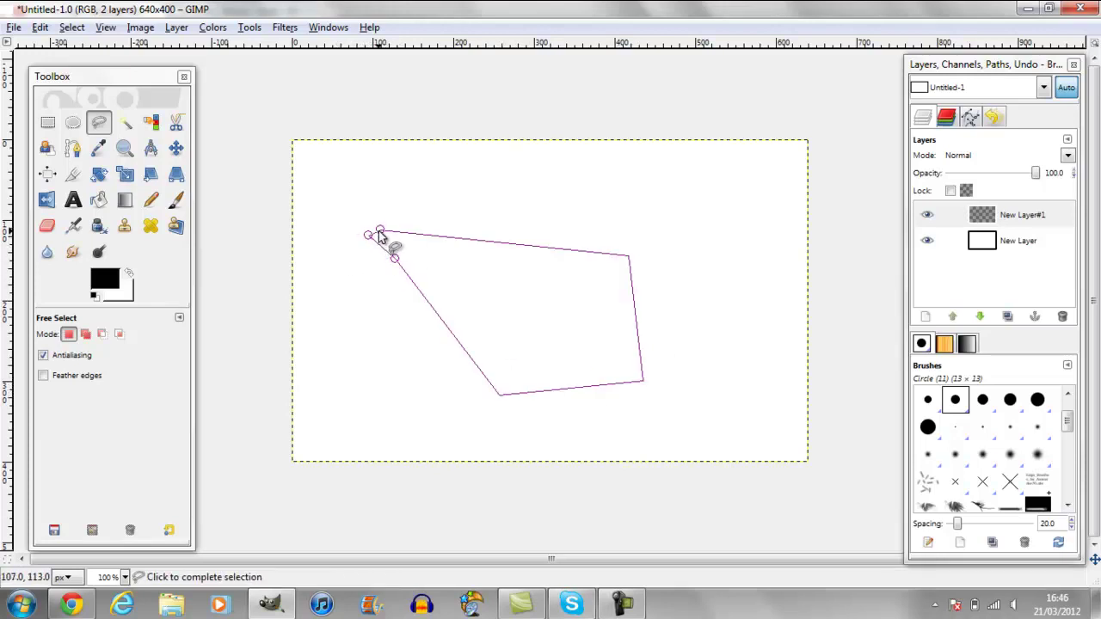
pyautogui.click(379, 232)
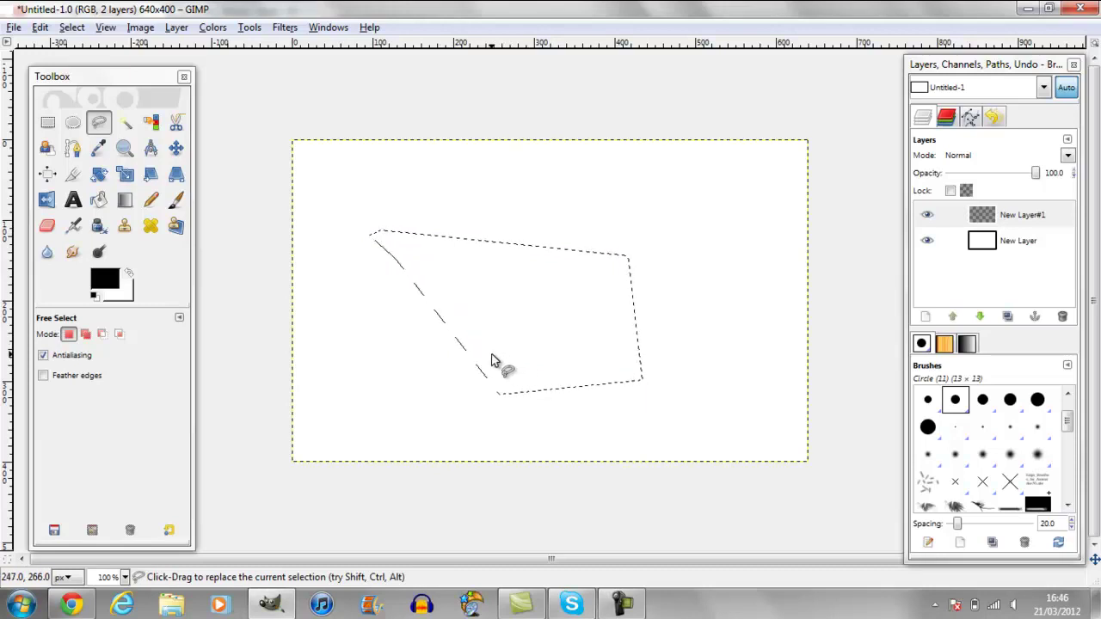
pyautogui.press('ctrl')
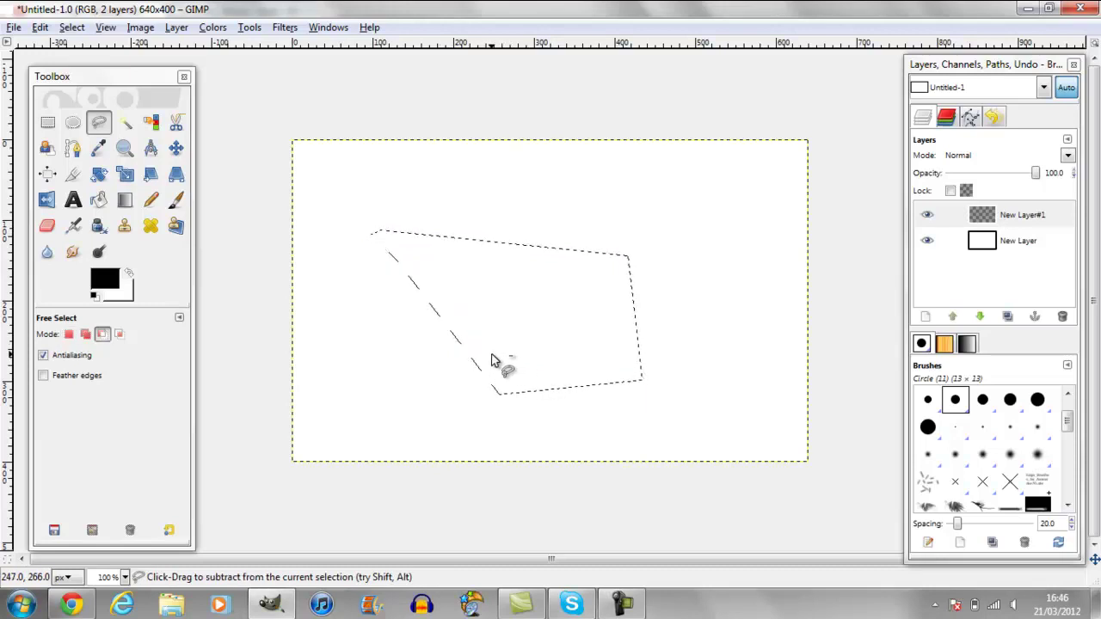
pyautogui.hotkey('ctrl', 'shift', 'a')
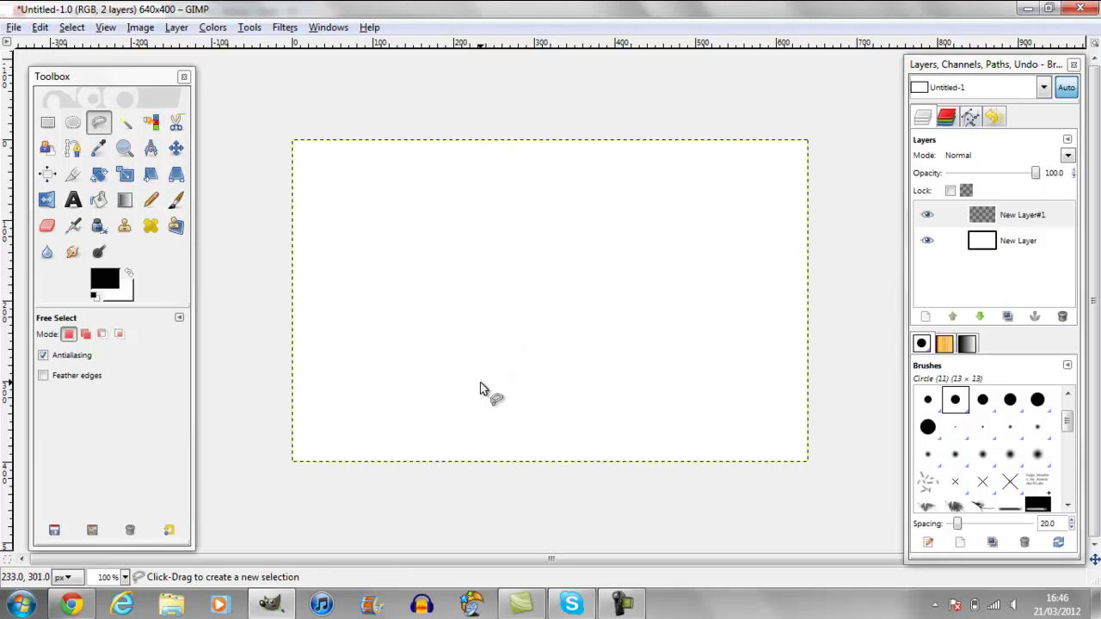
# Trace a rounded freehand selection in the lower middle, then remove it.
pyautogui.moveTo(432, 320)
pyautogui.mouseDown()
pyautogui.moveTo(511, 324)
pyautogui.moveTo(540, 387)
pyautogui.moveTo(492, 391)
pyautogui.moveTo(481, 380)
pyautogui.mouseUp()
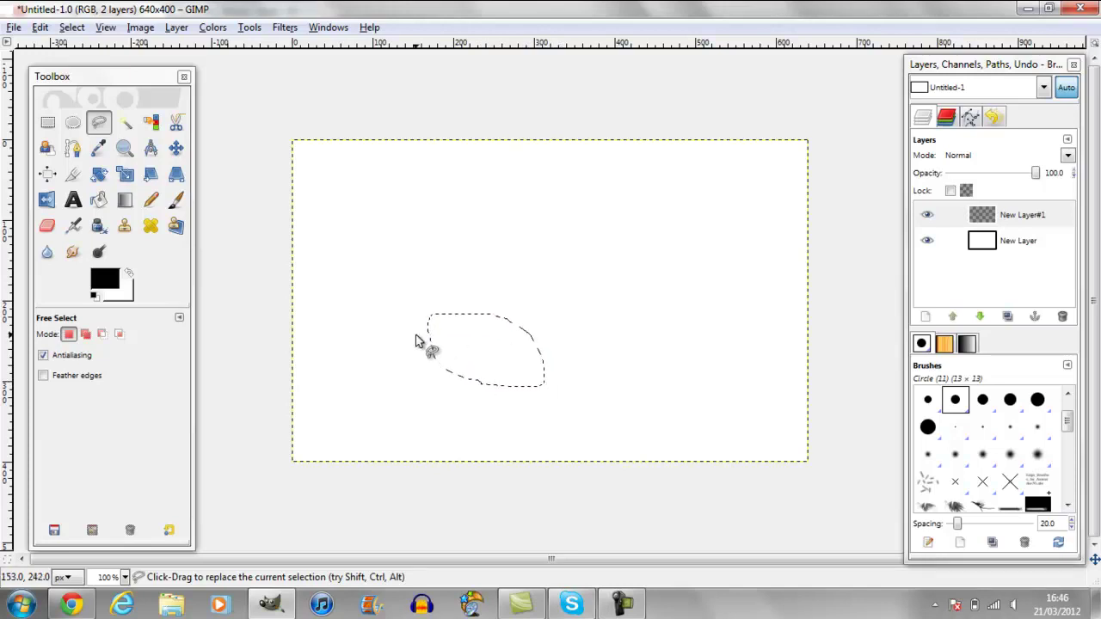
pyautogui.press('ctrl')
pyautogui.hotkey('ctrl', 'shift', 'a')
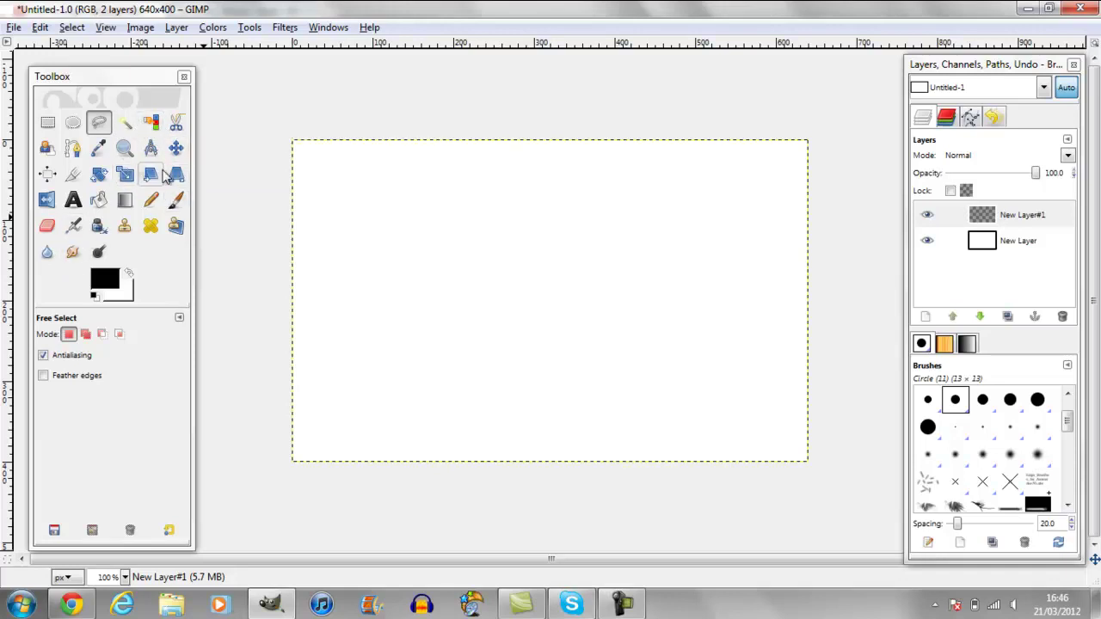
# Paint a black arc on the canvas with the Paintbrush.
pyautogui.click(153, 126)
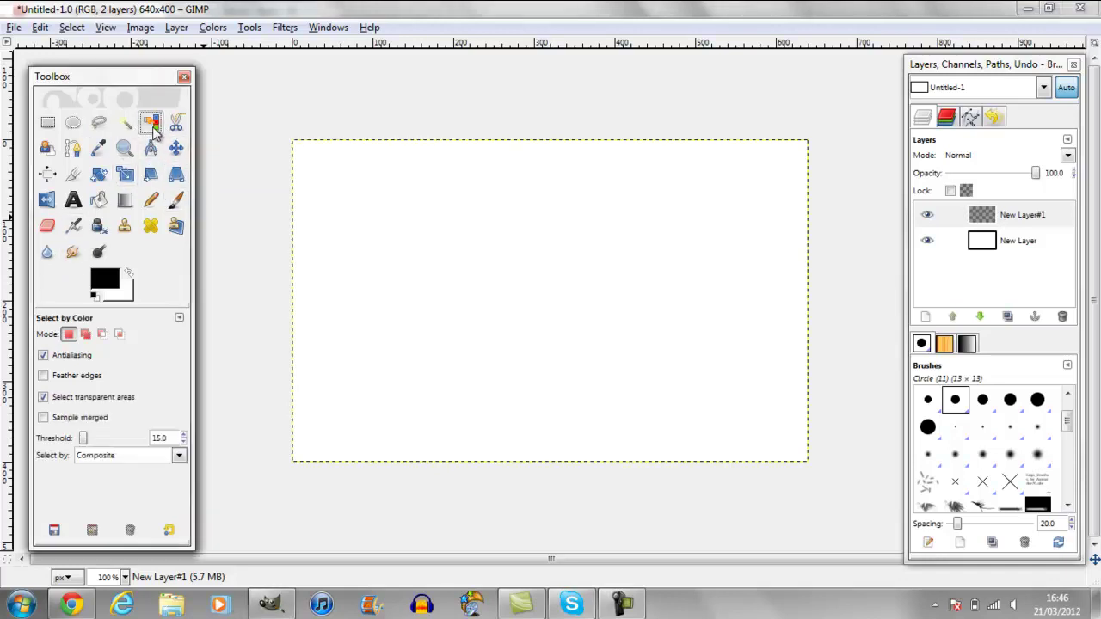
pyautogui.click(175, 201)
pyautogui.moveTo(389, 302)
pyautogui.mouseDown()
pyautogui.moveTo(407, 278)
pyautogui.moveTo(594, 286)
pyautogui.moveTo(554, 367)
pyautogui.moveTo(512, 391)
pyautogui.moveTo(638, 396)
pyautogui.moveTo(658, 248)
pyautogui.moveTo(648, 209)
pyautogui.moveTo(542, 174)
pyautogui.moveTo(441, 181)
pyautogui.mouseUp()
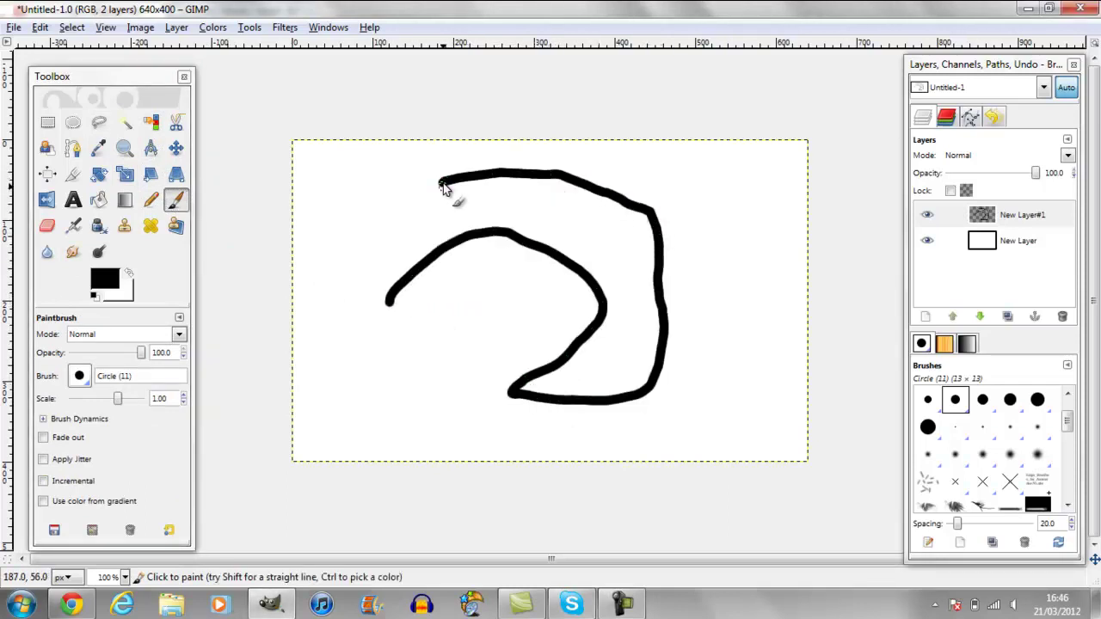
# Set the foreground to red ff0000 and paint three red strokes around the black hook.
pyautogui.click(105, 279)
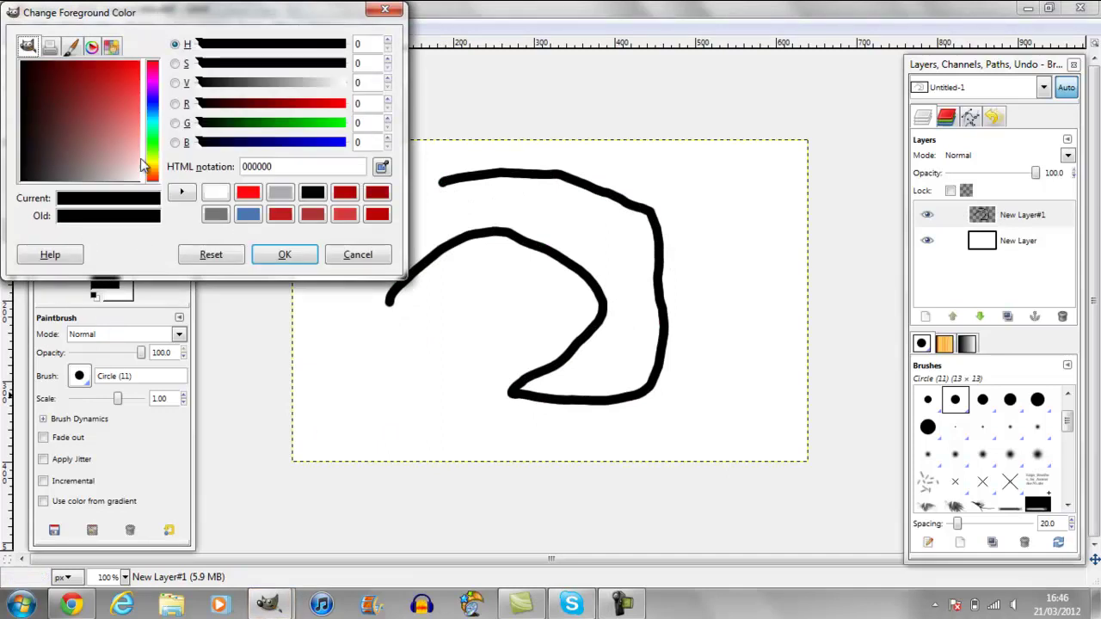
pyautogui.moveTo(103, 155); pyautogui.dragTo(189, 25)
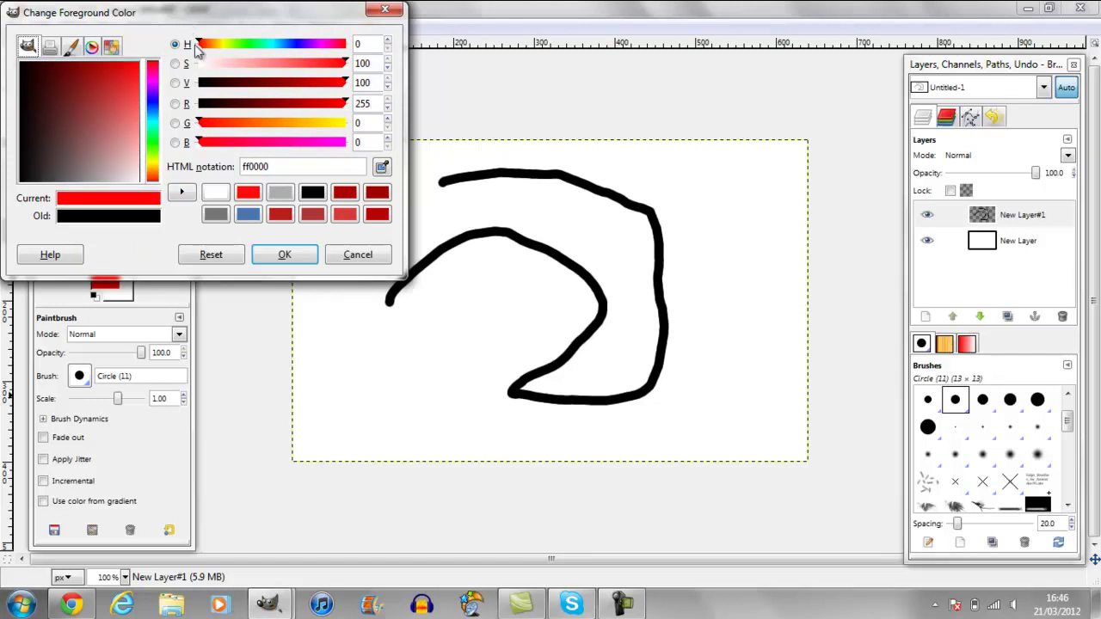
pyautogui.click(285, 254)
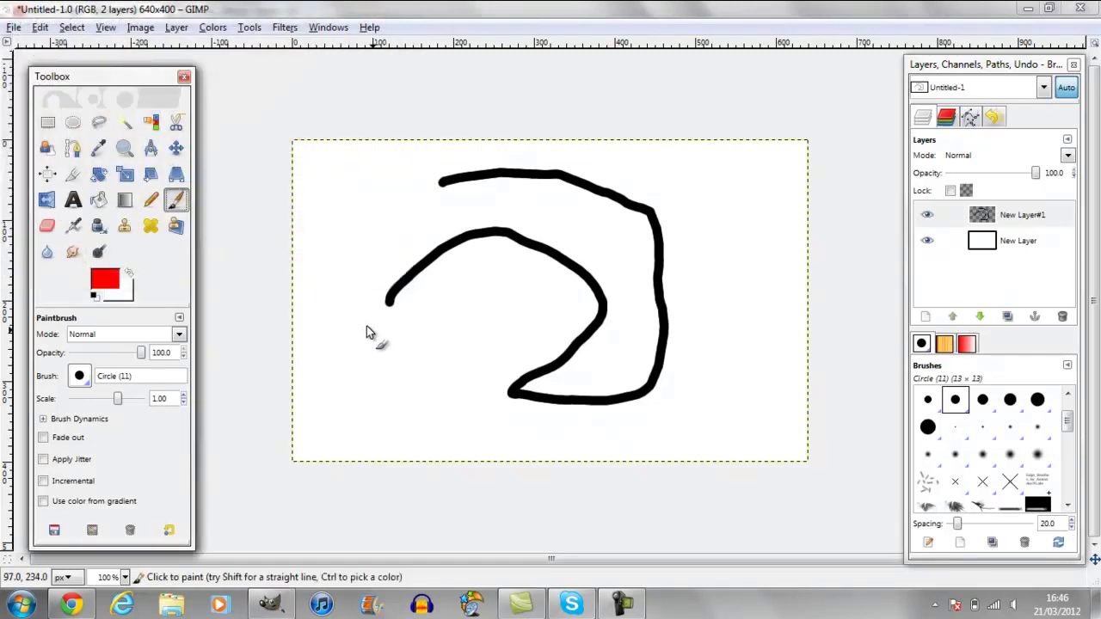
pyautogui.moveTo(351, 381)
pyautogui.mouseDown()
pyautogui.moveTo(431, 360)
pyautogui.moveTo(438, 405)
pyautogui.moveTo(392, 432)
pyautogui.moveTo(522, 441)
pyautogui.mouseUp()
pyautogui.moveTo(737, 244); pyautogui.dragTo(731, 424)
pyautogui.click(571, 219)
pyautogui.moveTo(572, 220); pyautogui.dragTo(605, 245)
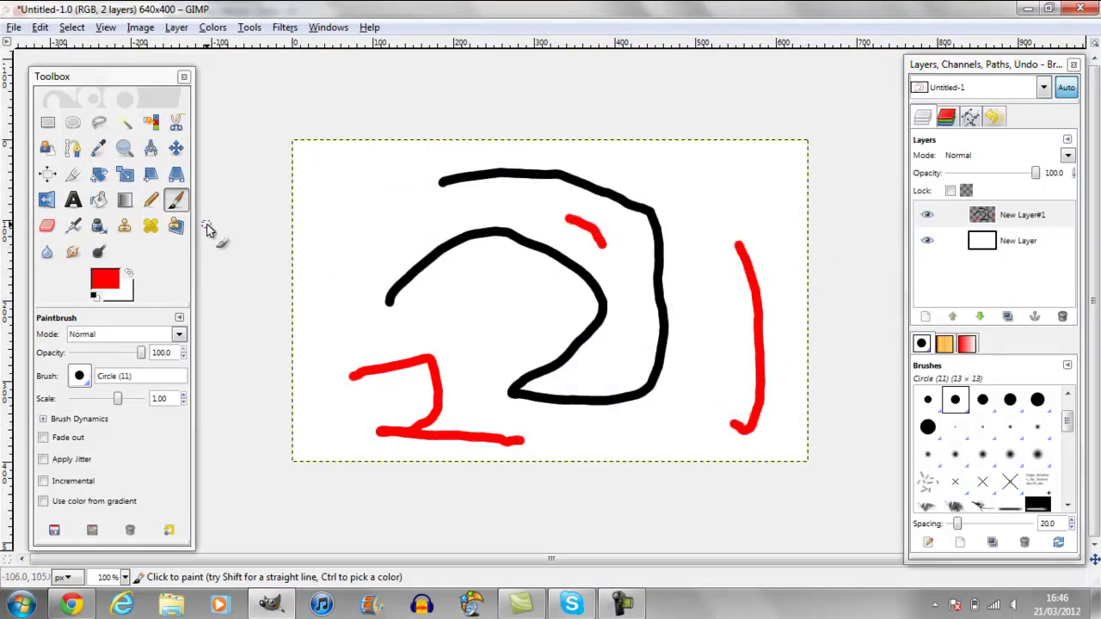
pyautogui.click(151, 127)
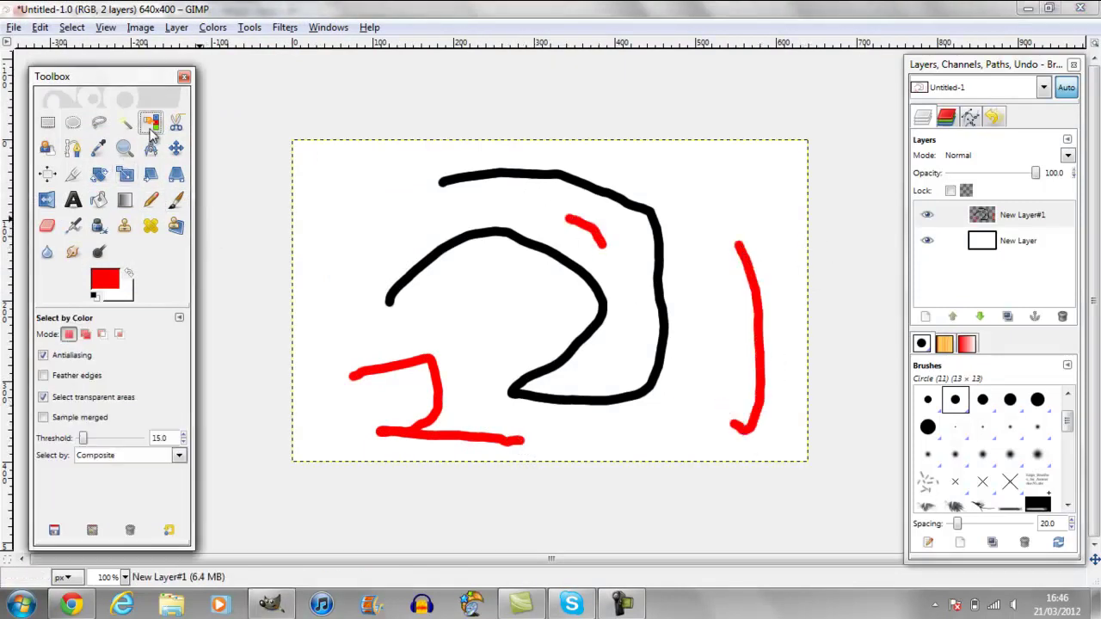
# Select the red strokes, then the black ones, by colour, and pick a slightly different red.
pyautogui.click(390, 376)
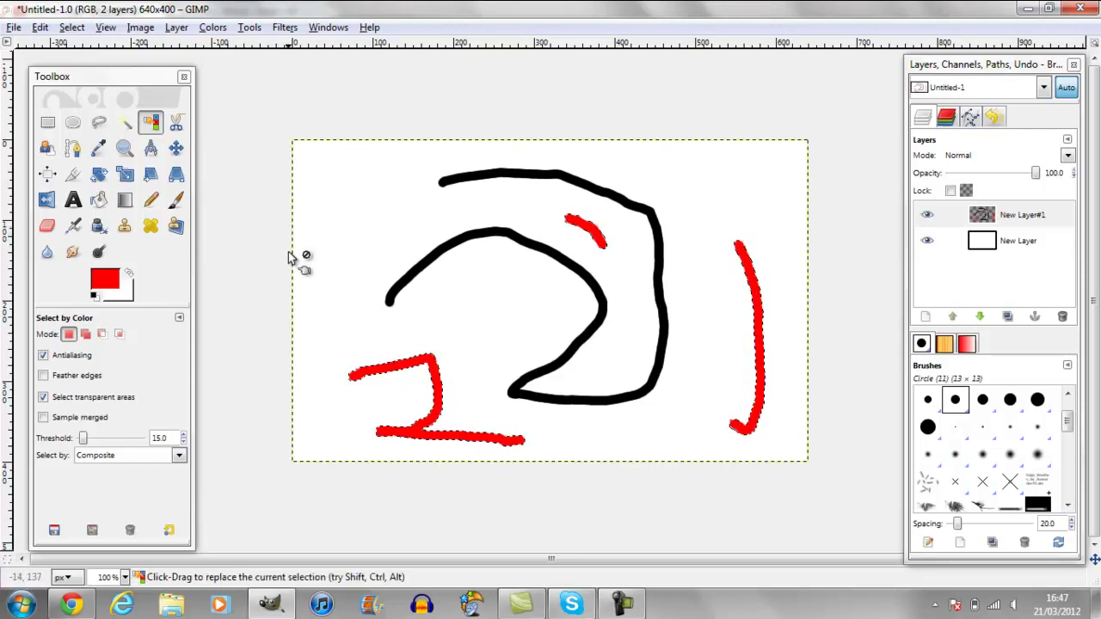
pyautogui.click(403, 276)
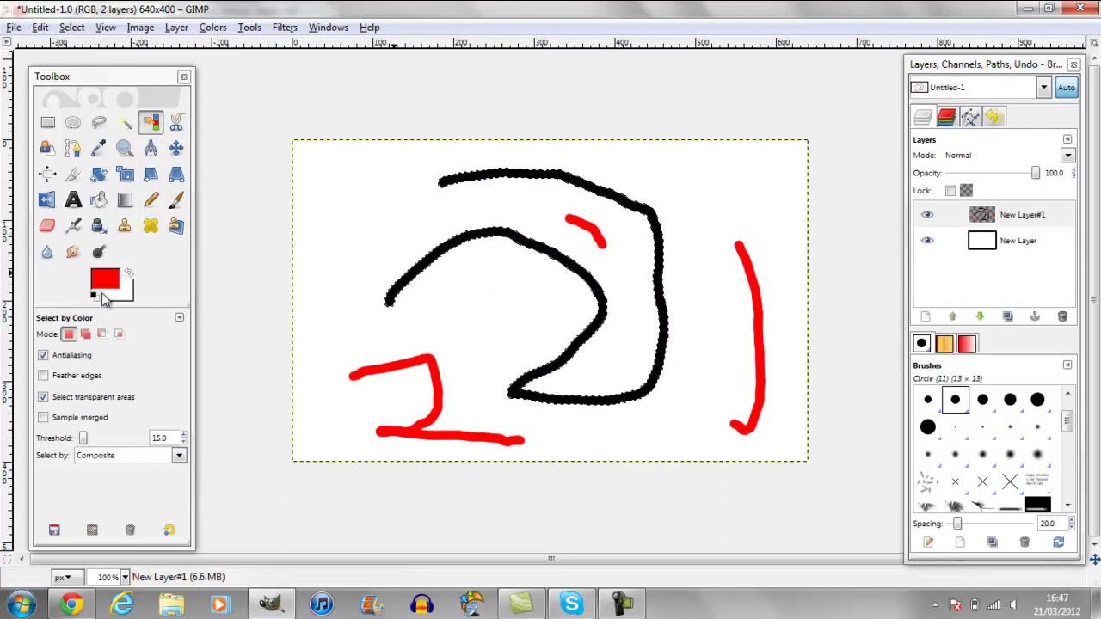
pyautogui.click(104, 289)
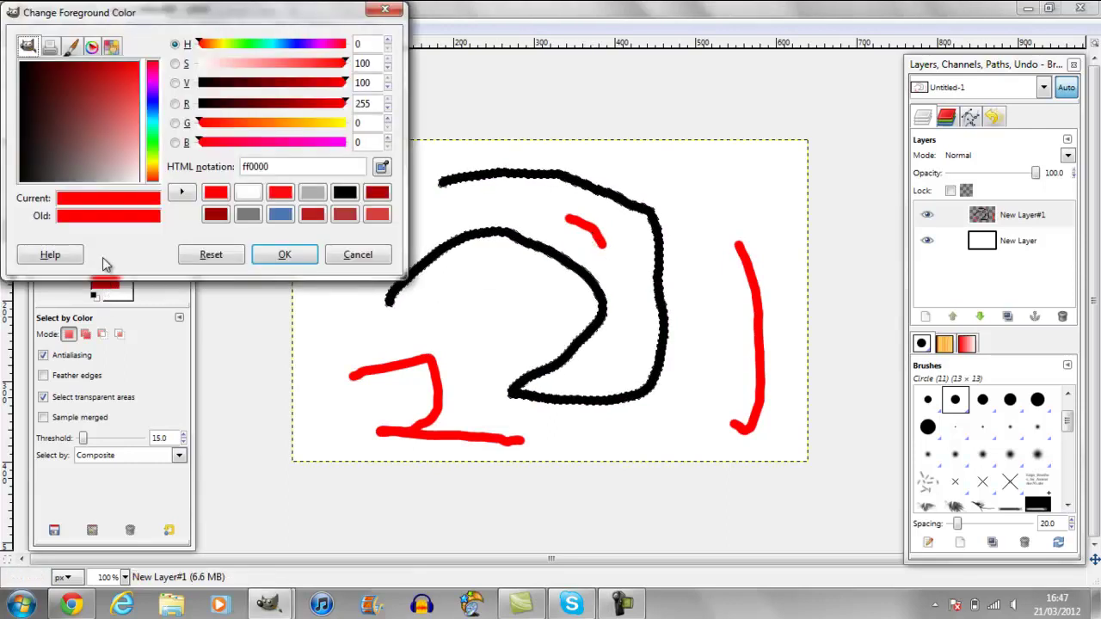
pyautogui.click(129, 78)
pyautogui.moveTo(129, 79); pyautogui.dragTo(128, 83)
pyautogui.click(285, 254)
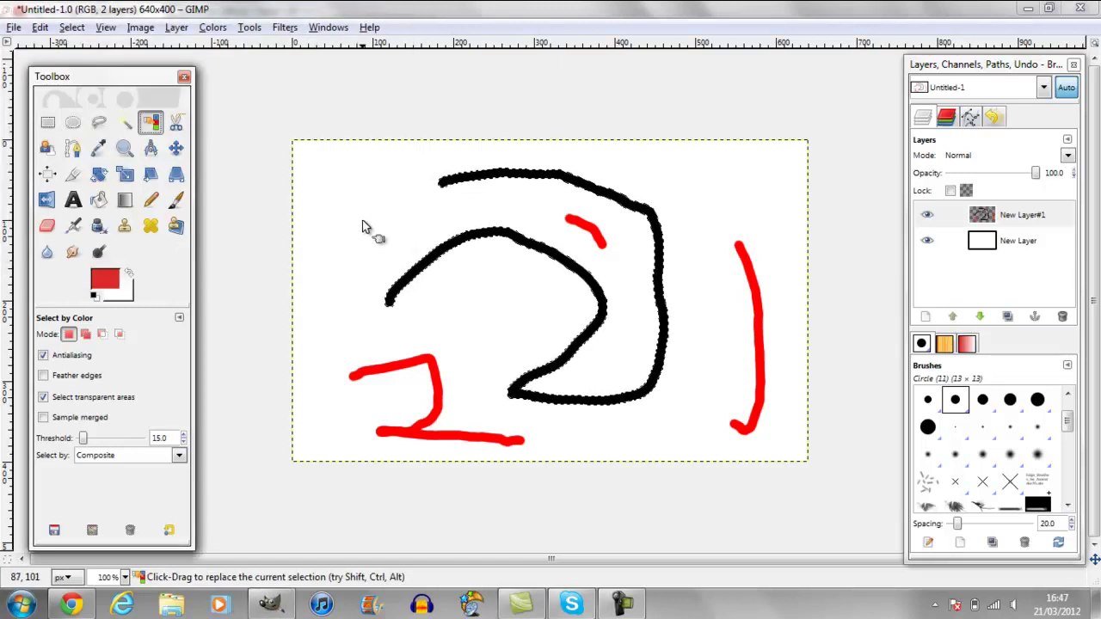
# Paint a small red dot and a short red stroke near the top left.
pyautogui.click(175, 200)
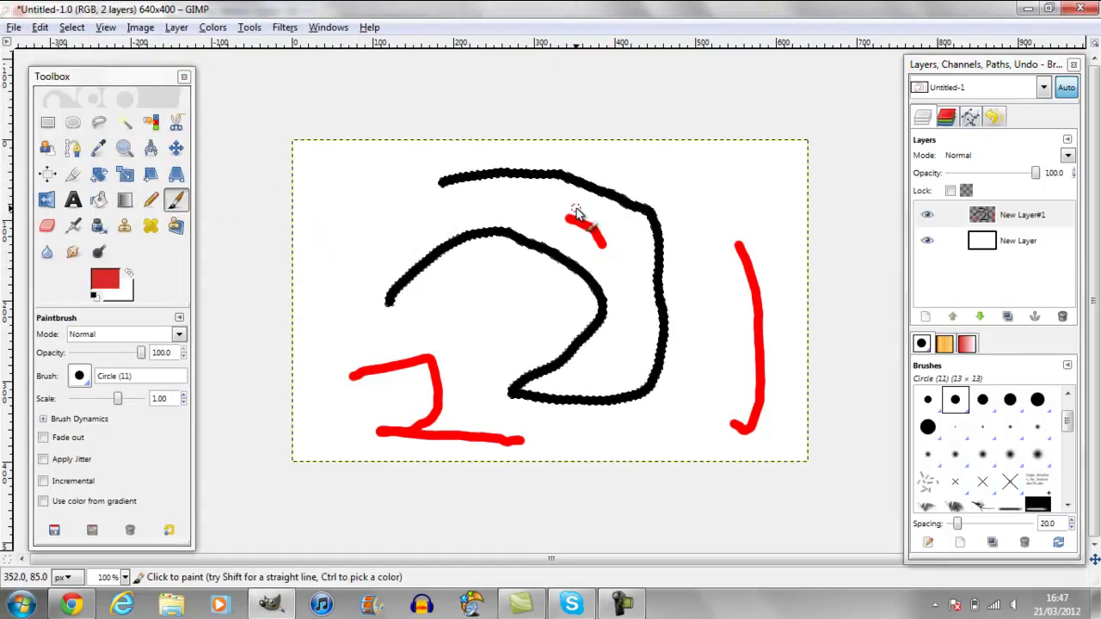
pyautogui.press('ctrl')
pyautogui.click(347, 207)
pyautogui.moveTo(348, 209)
pyautogui.mouseDown()
pyautogui.moveTo(411, 235)
pyautogui.moveTo(439, 203)
pyautogui.mouseUp()
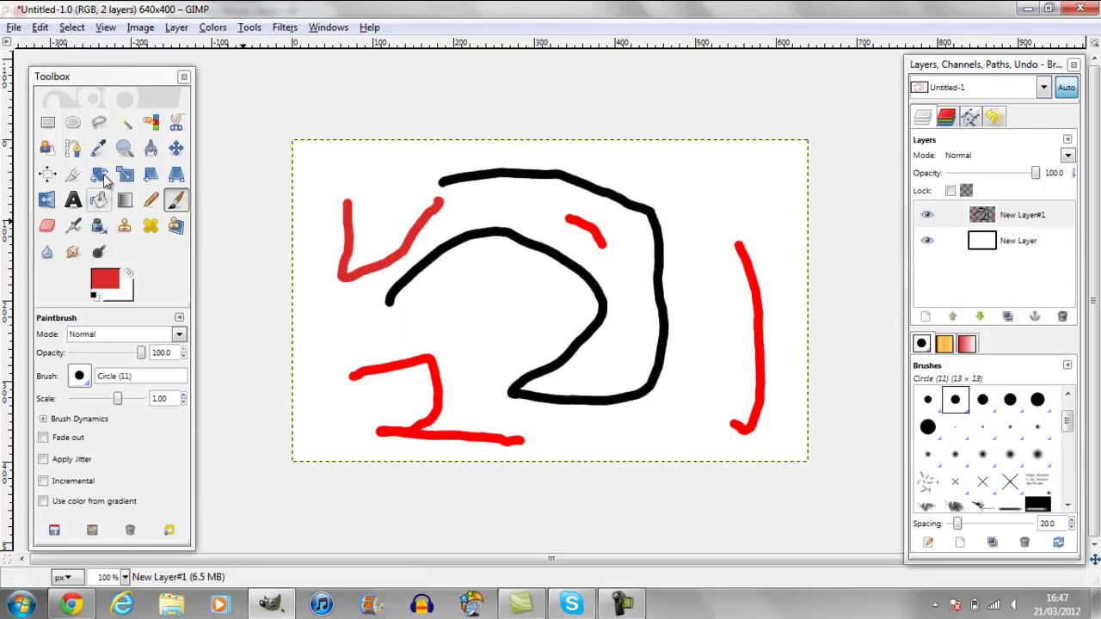
# Select all red strokes by colour, deselect, and undo every stroke back to blank.
pyautogui.click(151, 122)
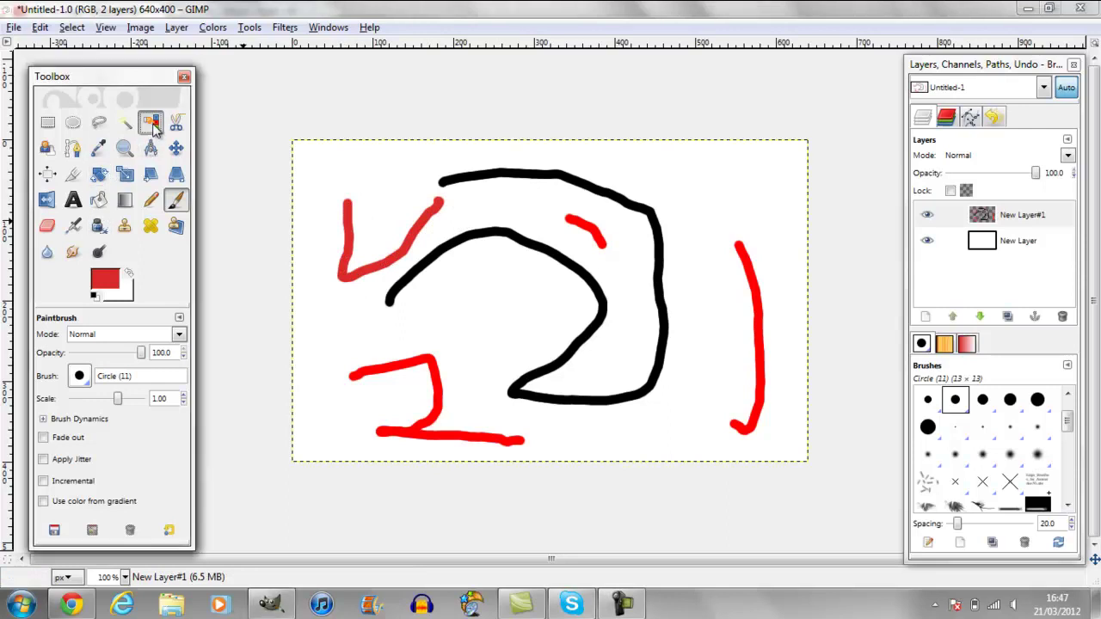
pyautogui.click(409, 368)
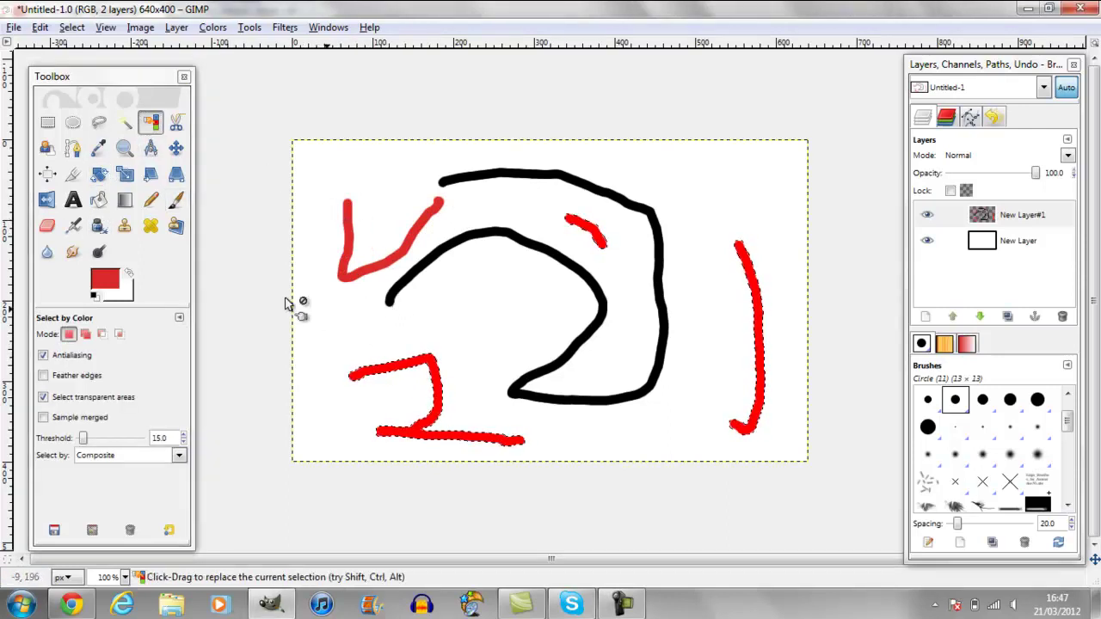
pyautogui.hotkey('ctrl', 'shift', 'a')
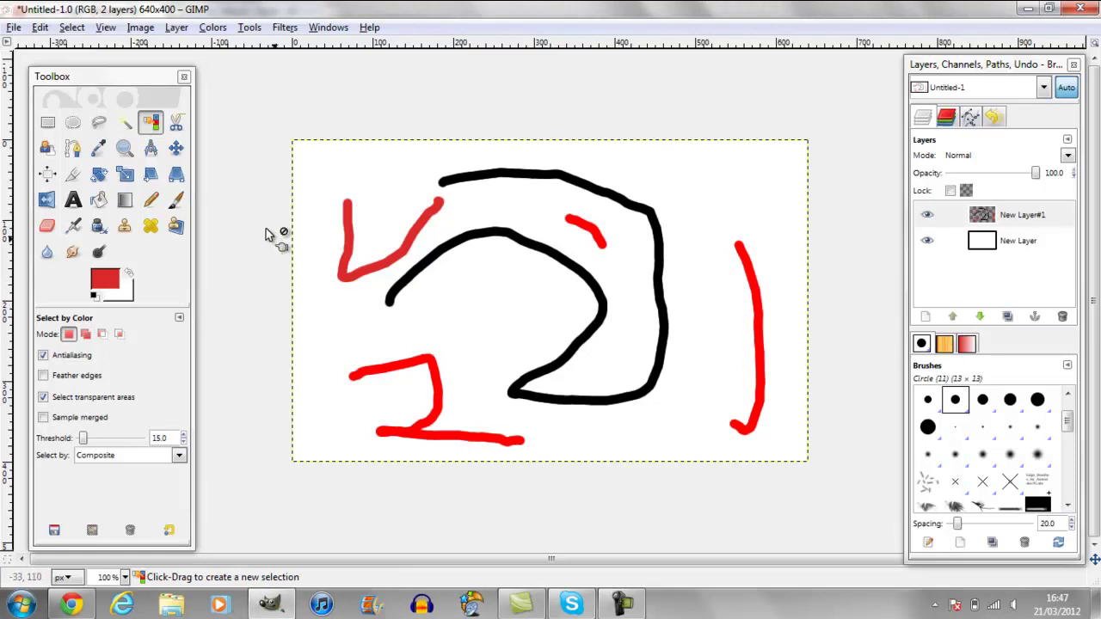
pyautogui.hotkey('ctrl', 'z')
pyautogui.hotkey('ctrl', 'z')
pyautogui.hotkey('ctrl', 'z')
pyautogui.hotkey('ctrl', 'z')
pyautogui.hotkey('ctrl', 'z')
pyautogui.hotkey('ctrl', 'z')
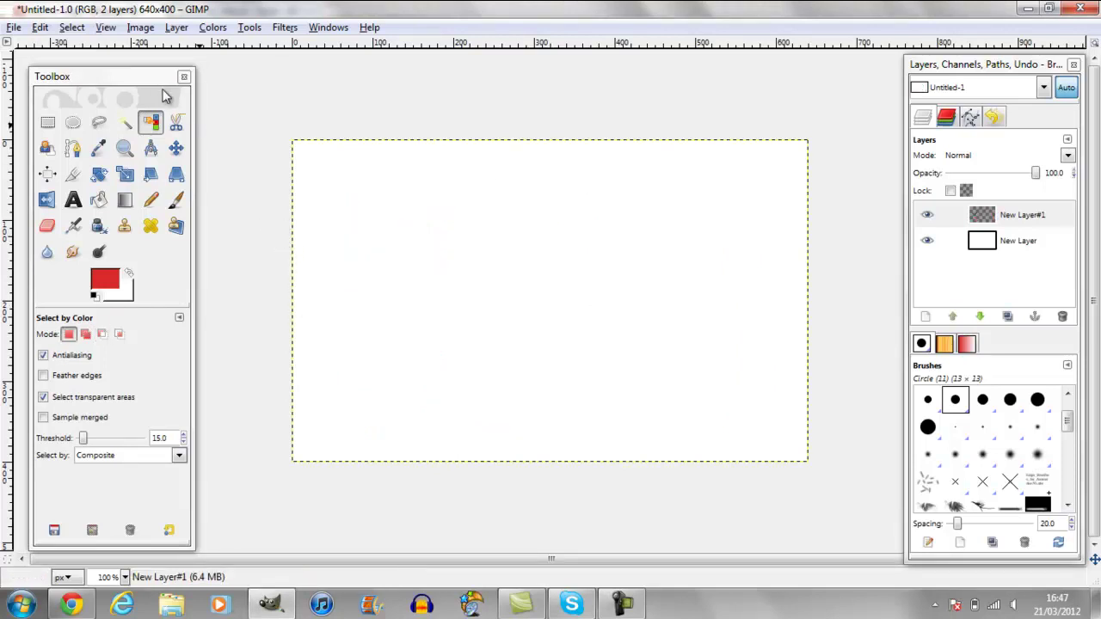
# Try Scissors and Foreground Select, then draw a closed four-anchor path with the Paths tool.
pyautogui.click(177, 121)
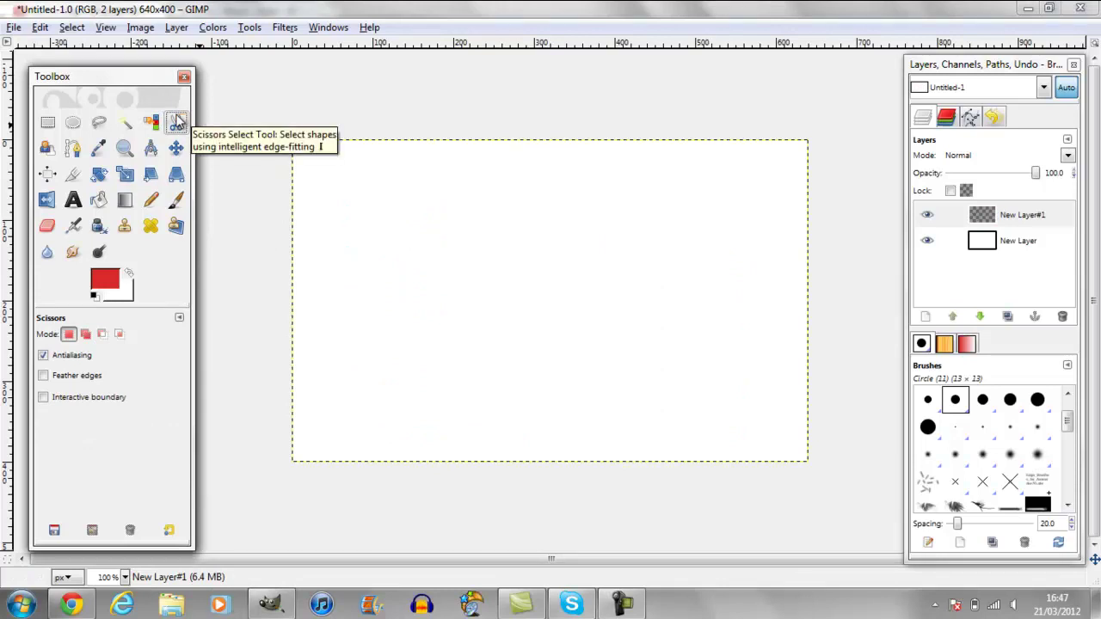
pyautogui.click(48, 148)
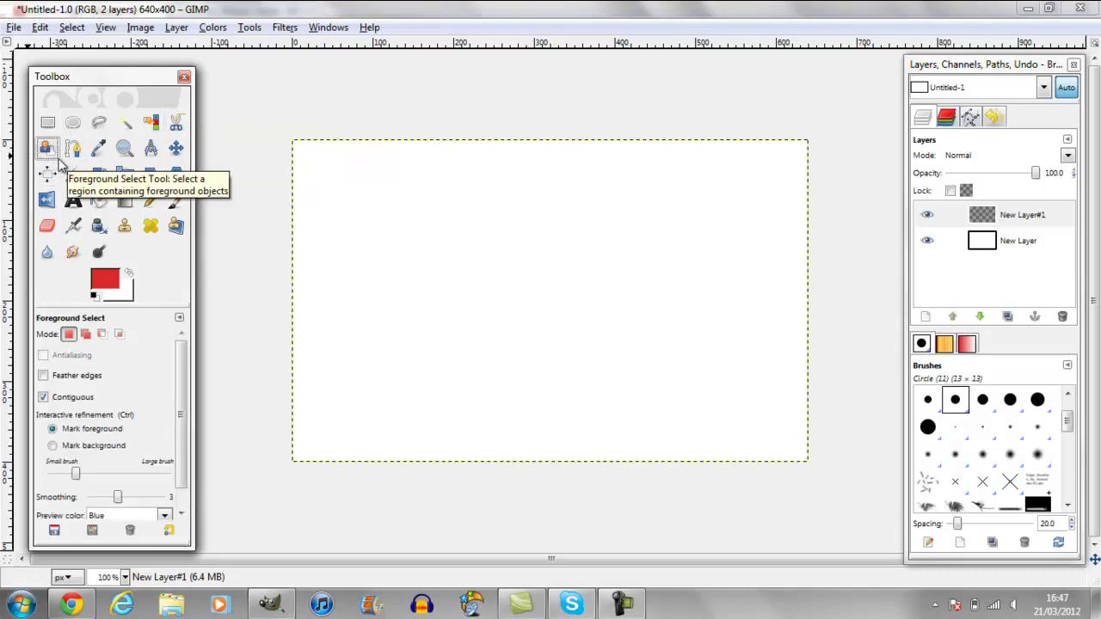
pyautogui.click(73, 148)
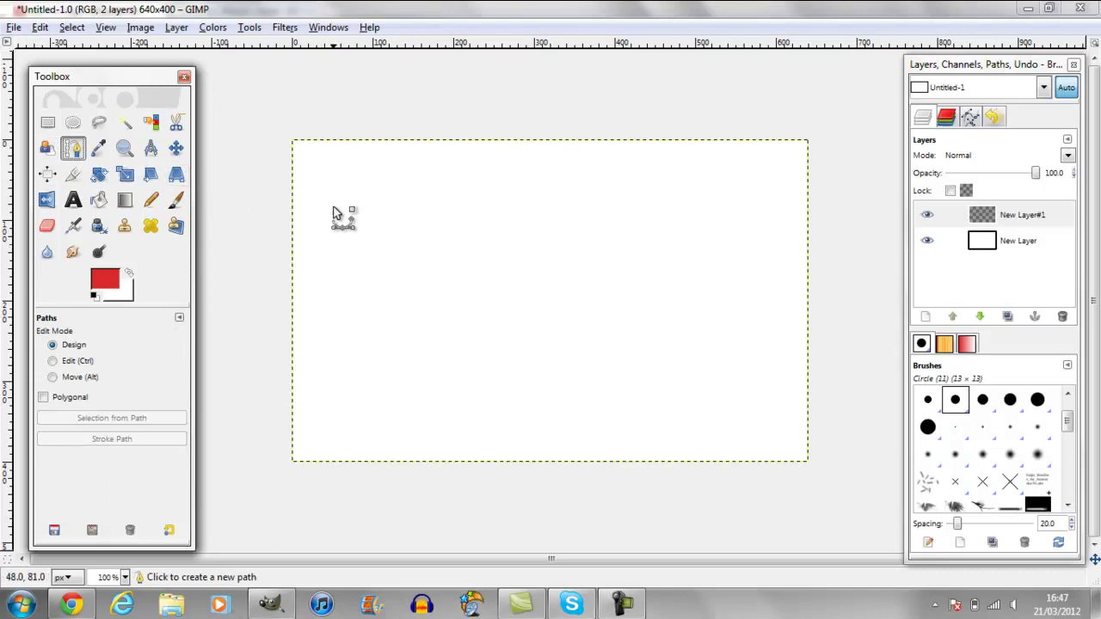
pyautogui.click(319, 180)
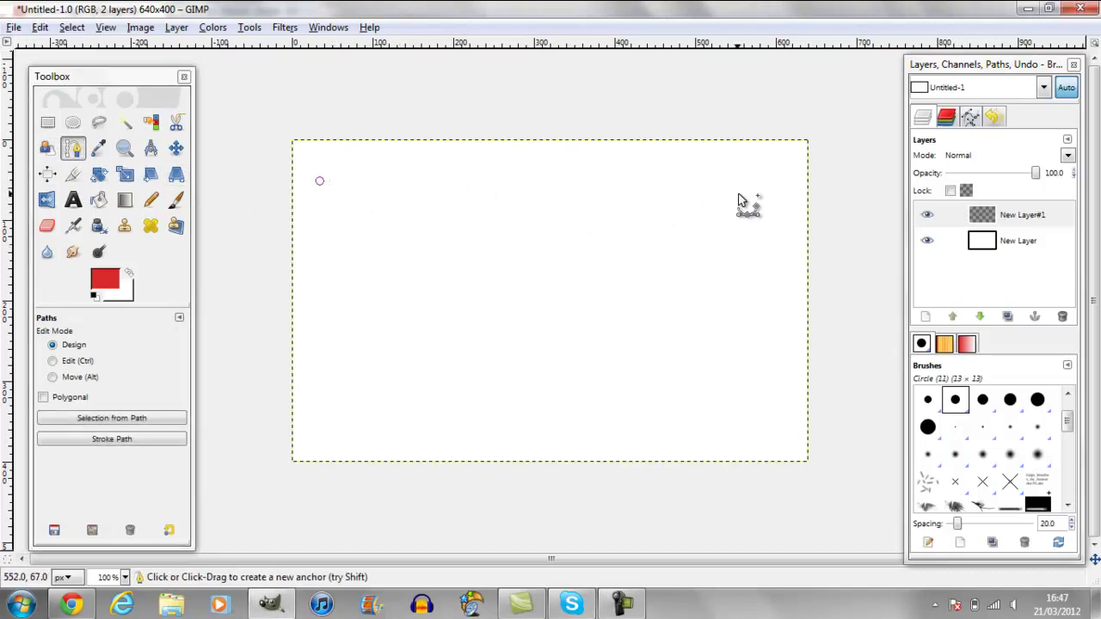
pyautogui.click(762, 193)
pyautogui.click(771, 411)
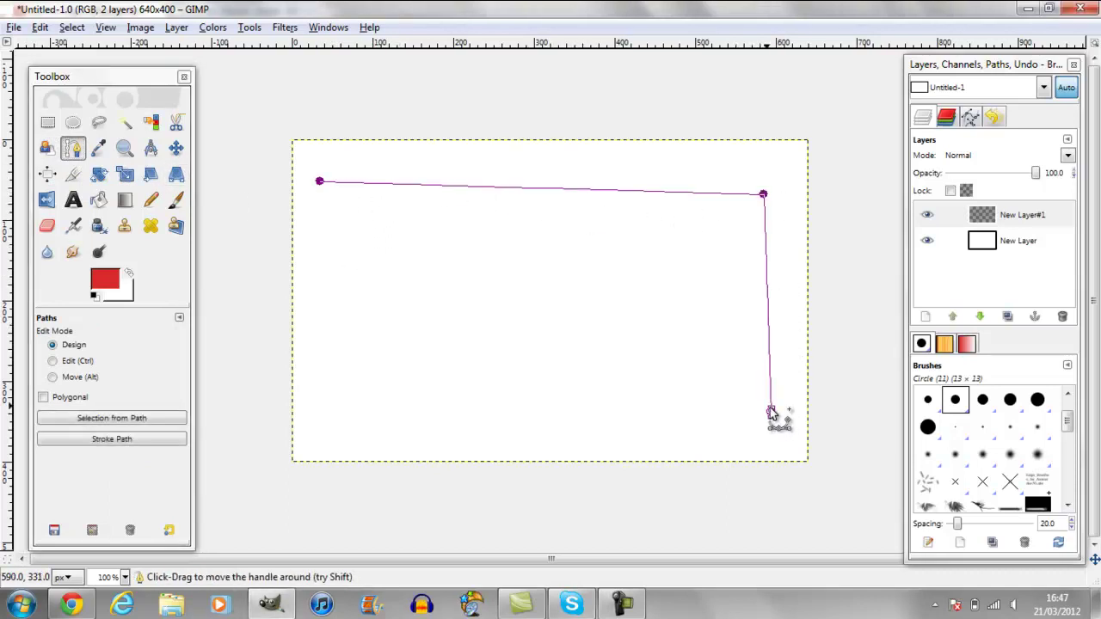
pyautogui.click(337, 409)
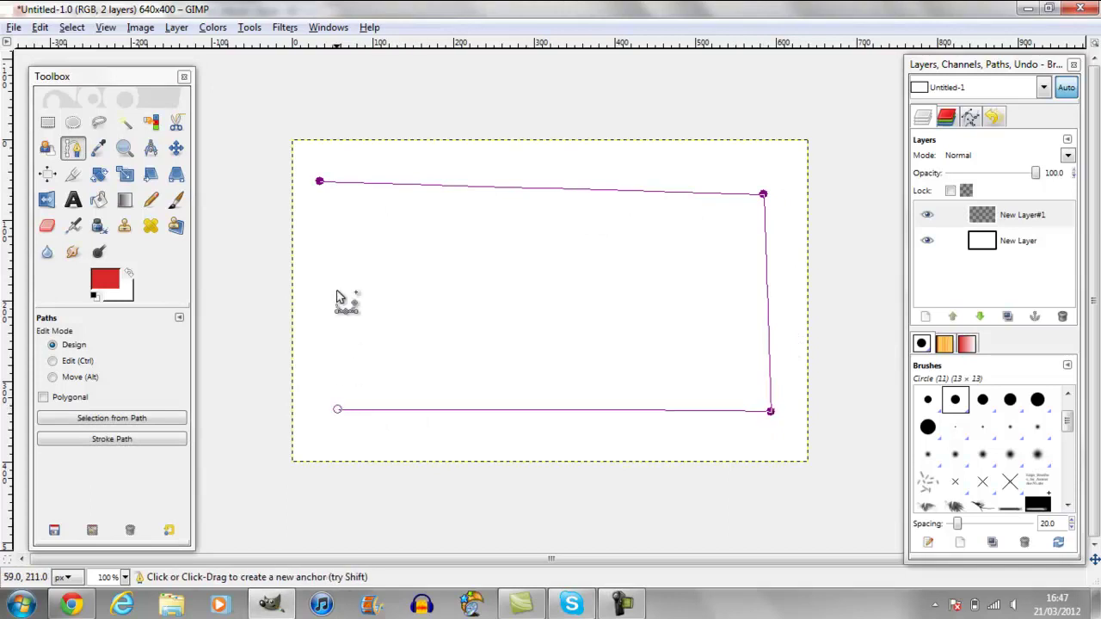
pyautogui.click(333, 219)
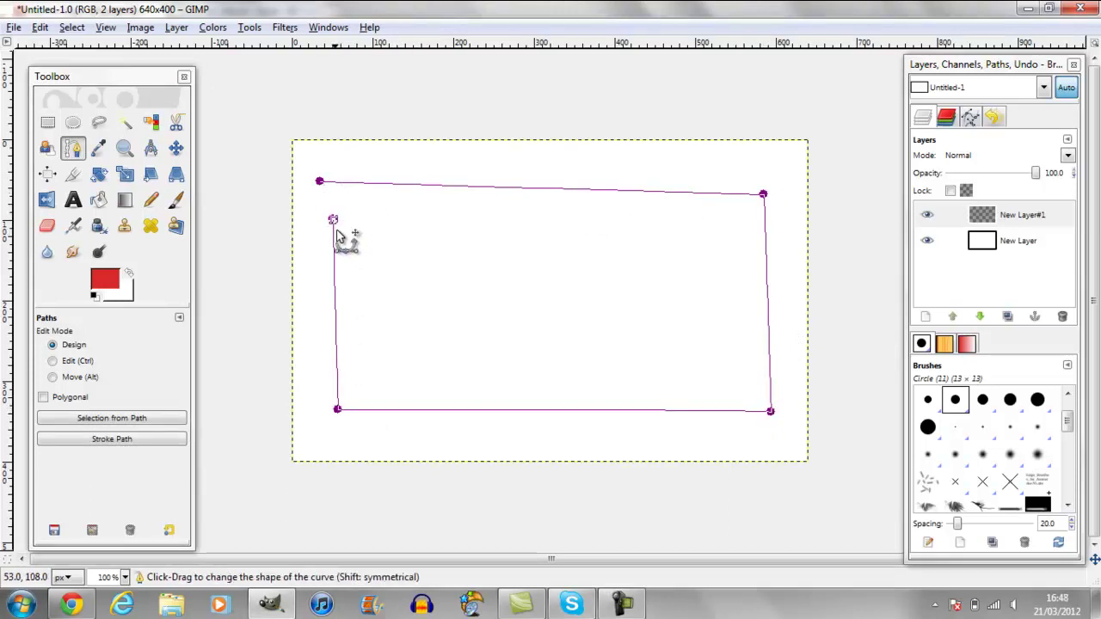
pyautogui.keyDown('ctrl'); pyautogui.keyDown('shift'); pyautogui.click(333, 220); pyautogui.keyUp('shift'); pyautogui.keyUp('ctrl')
pyautogui.keyDown('ctrl'); pyautogui.click(319, 182); pyautogui.keyUp('ctrl')
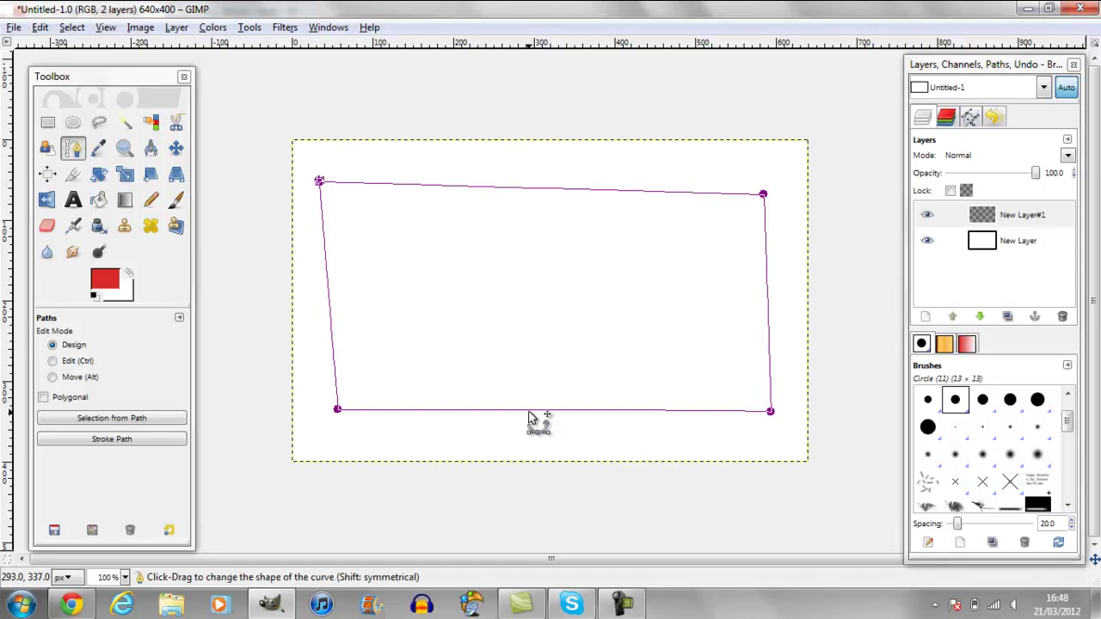
pyautogui.press('ctrl')
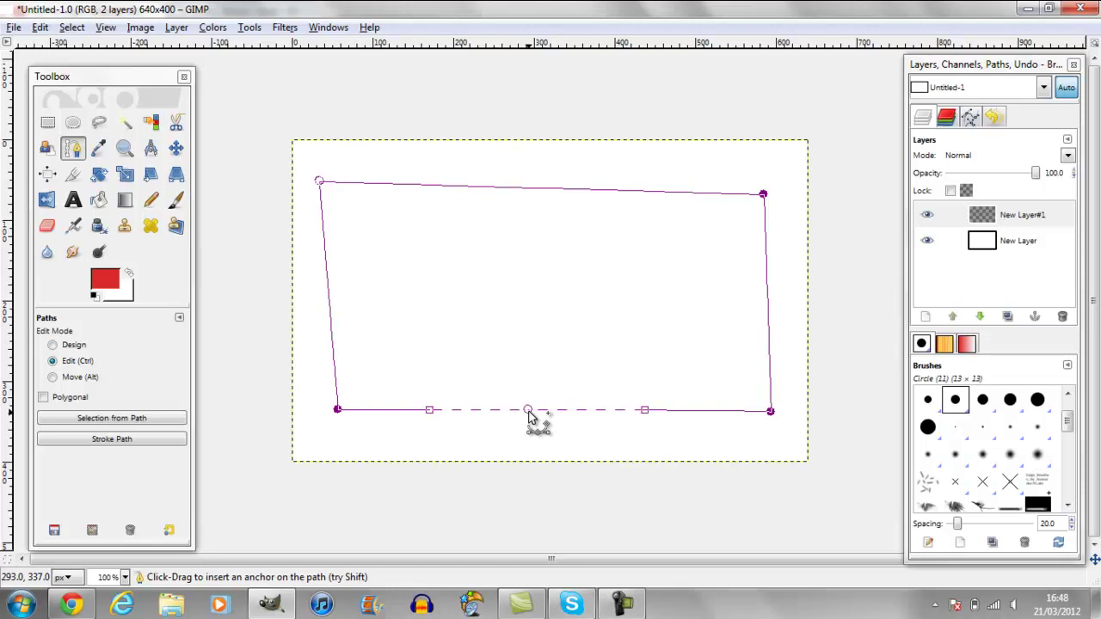
# Bend the path's bottom edge upward and bow its right and top edges inward.
pyautogui.moveTo(528, 416); pyautogui.dragTo(334, 460)
pyautogui.moveTo(395, 426); pyautogui.dragTo(488, 351)
pyautogui.moveTo(765, 266); pyautogui.dragTo(684, 285)
pyautogui.moveTo(604, 191); pyautogui.dragTo(552, 273)
pyautogui.press('ctrl')
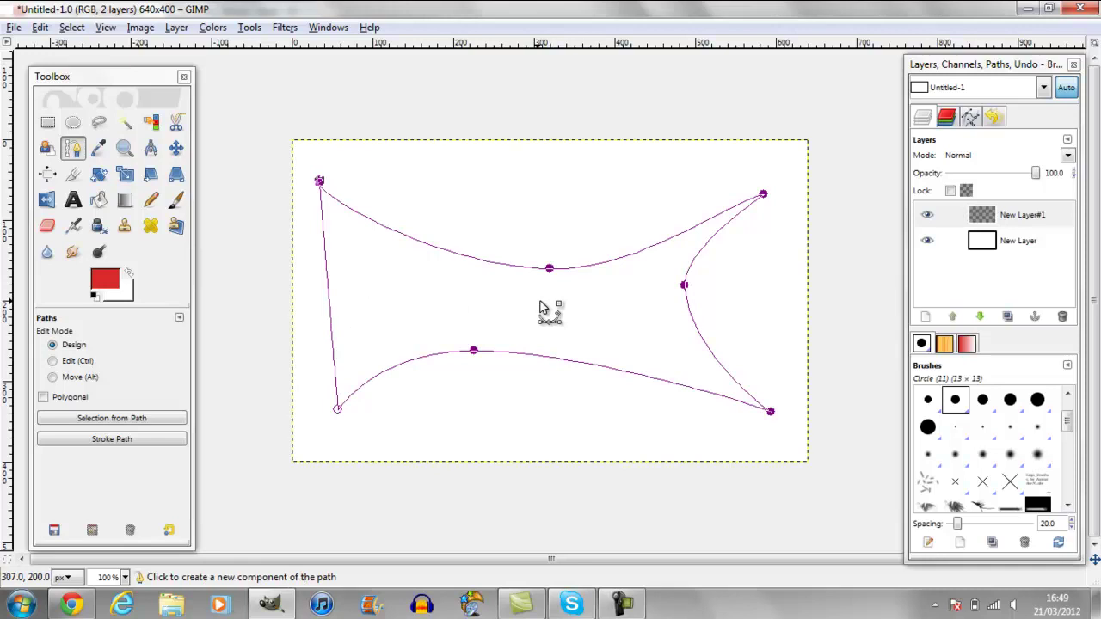
# Convert the path to a selection with Shift+V, then undo until the path is gone.
pyautogui.hotkey('shift', 'v')
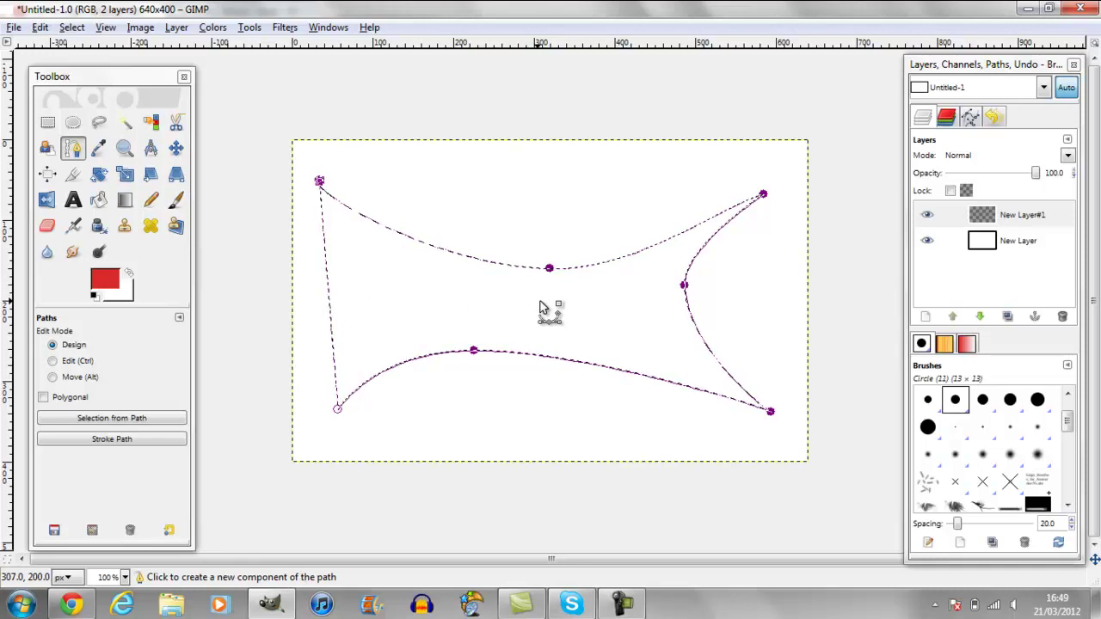
pyautogui.hotkey('ctrl', 'z')
pyautogui.hotkey('ctrl', 'z')
pyautogui.hotkey('ctrl', 'z')
pyautogui.hotkey('ctrl', 'z')
pyautogui.hotkey('ctrl', 'z')
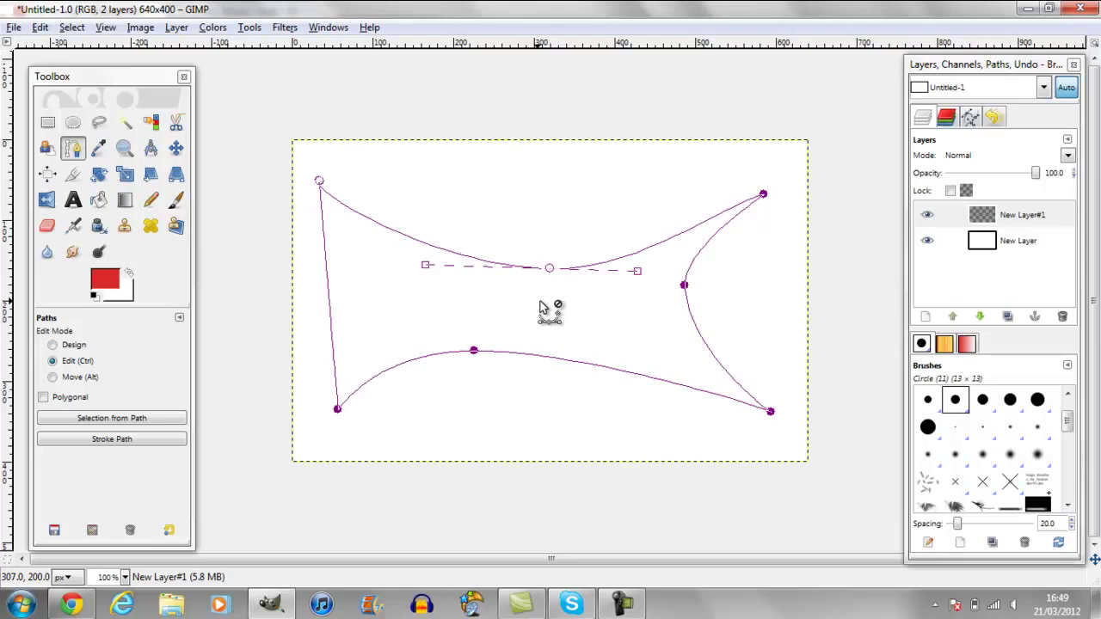
pyautogui.hotkey('ctrl', 'z')
pyautogui.hotkey('ctrl', 'z')
pyautogui.hotkey('ctrl', 'z')
pyautogui.hotkey('ctrl', 'z')
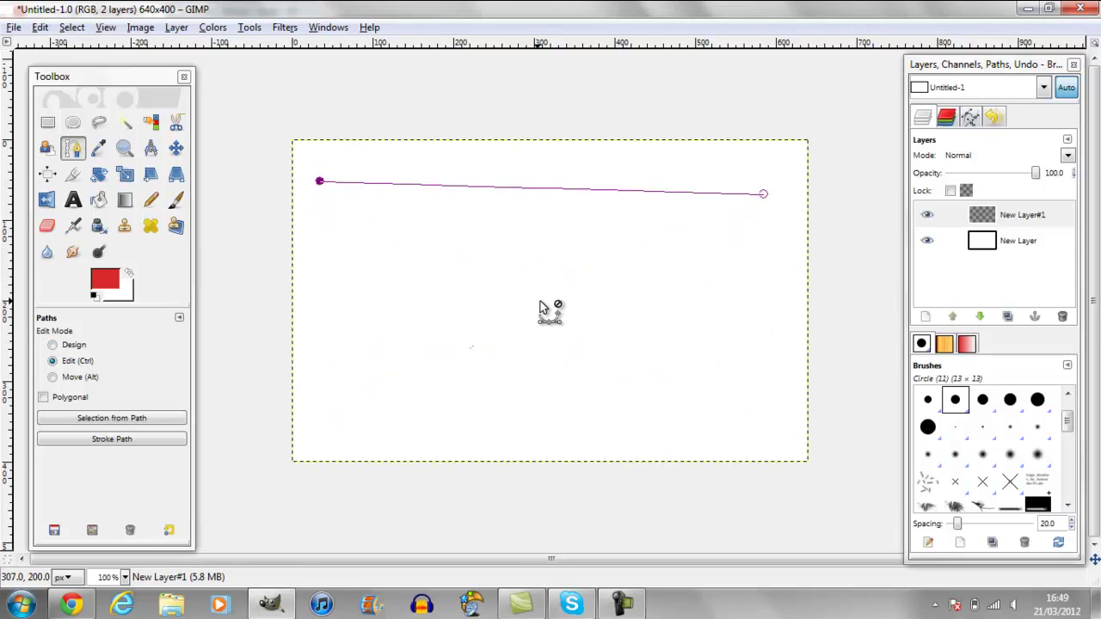
# Paint a red loop, swap the colours, and sample red from the stroke with the Color Picker.
pyautogui.click(98, 148)
pyautogui.click(175, 200)
pyautogui.moveTo(492, 235)
pyautogui.mouseDown()
pyautogui.moveTo(424, 297)
pyautogui.moveTo(600, 329)
pyautogui.moveTo(658, 275)
pyautogui.moveTo(559, 219)
pyautogui.moveTo(684, 323)
pyautogui.moveTo(712, 397)
pyautogui.mouseUp()
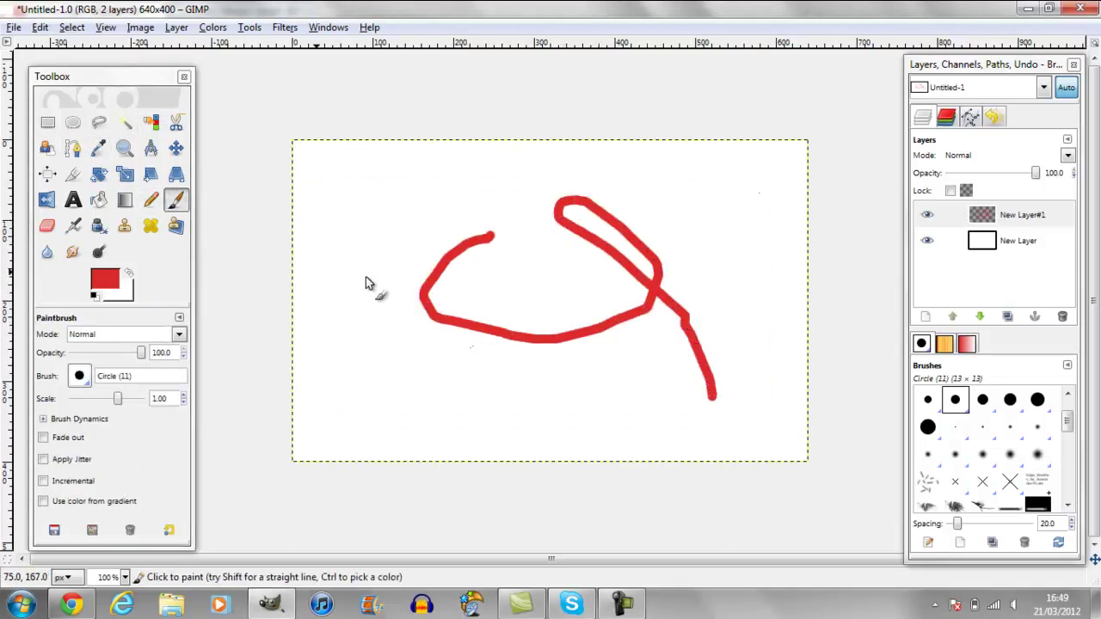
pyautogui.click(129, 273)
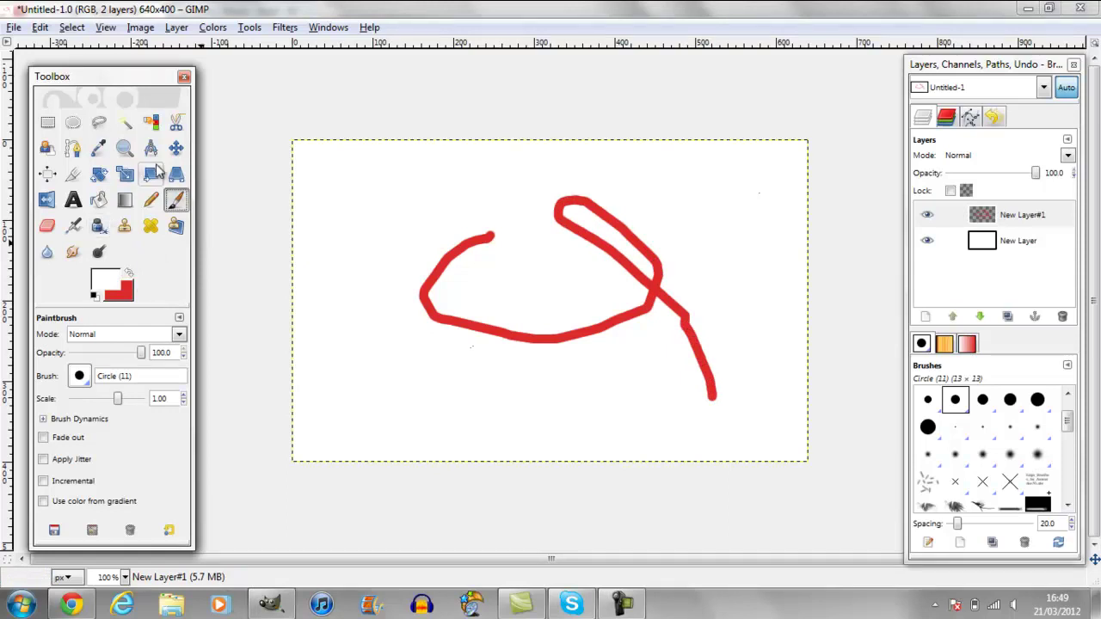
pyautogui.click(98, 149)
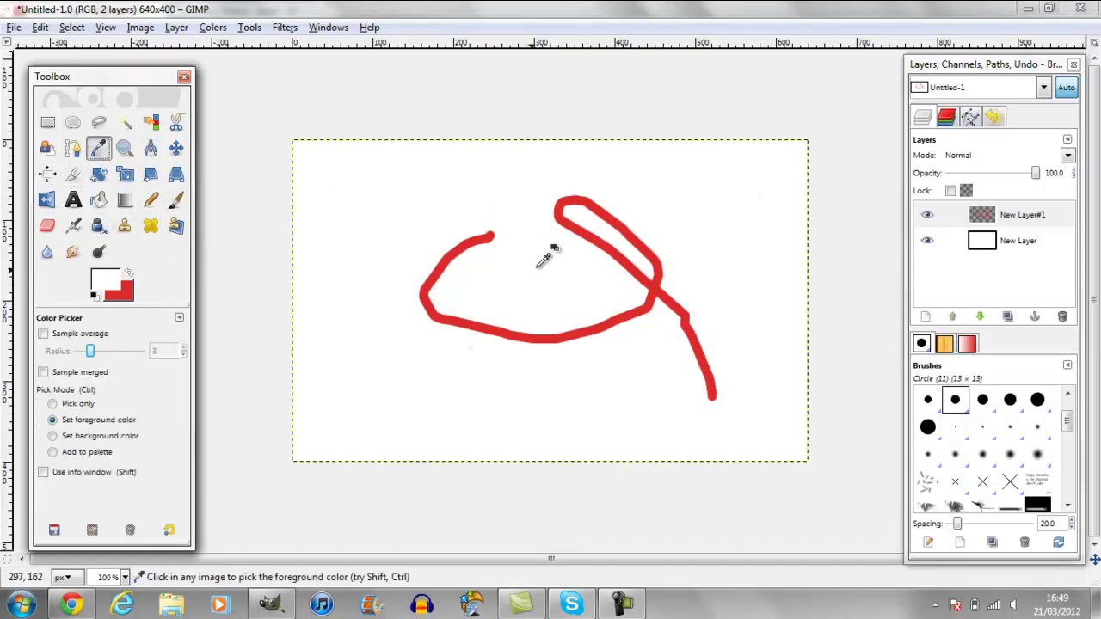
pyautogui.click(448, 260)
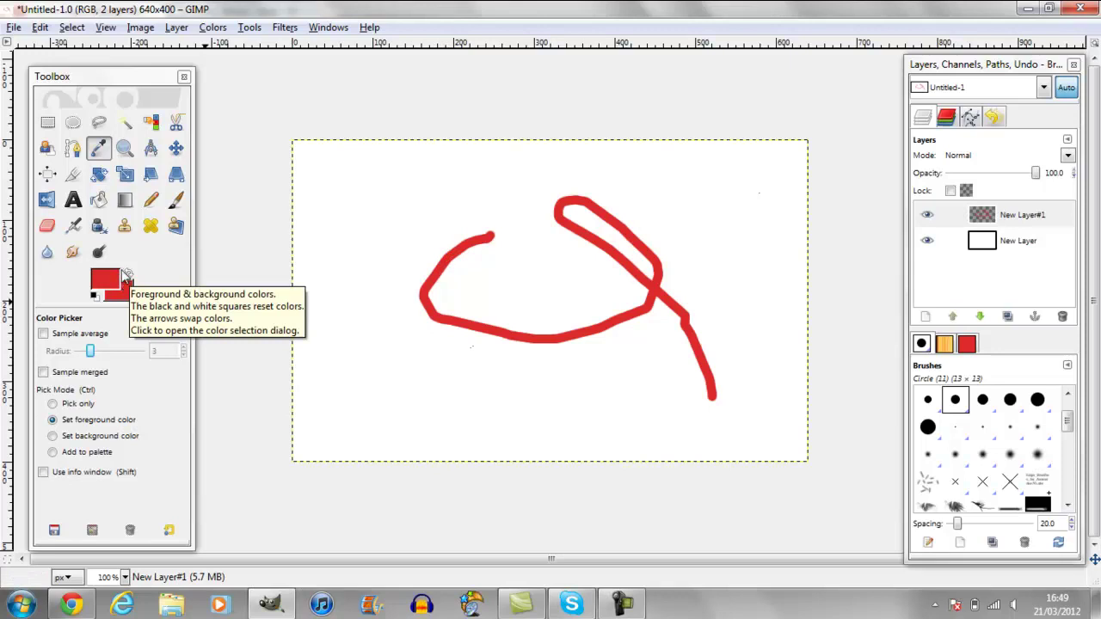
# Zoom in on the bottom of the red loop's stroke, then back out to the whole image.
pyautogui.click(124, 148)
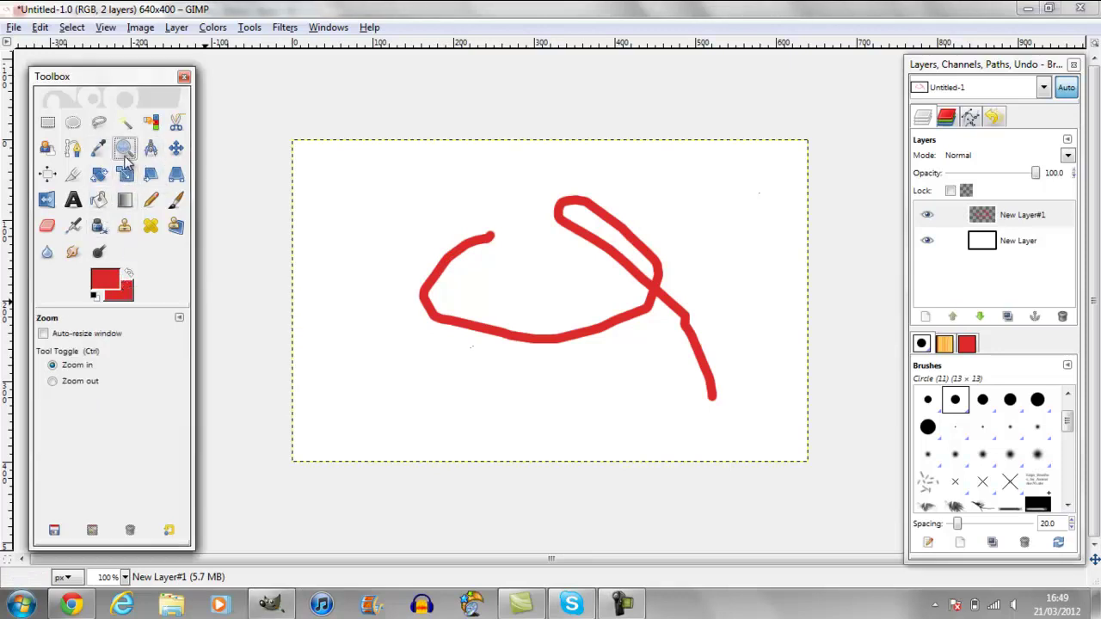
pyautogui.click(560, 313)
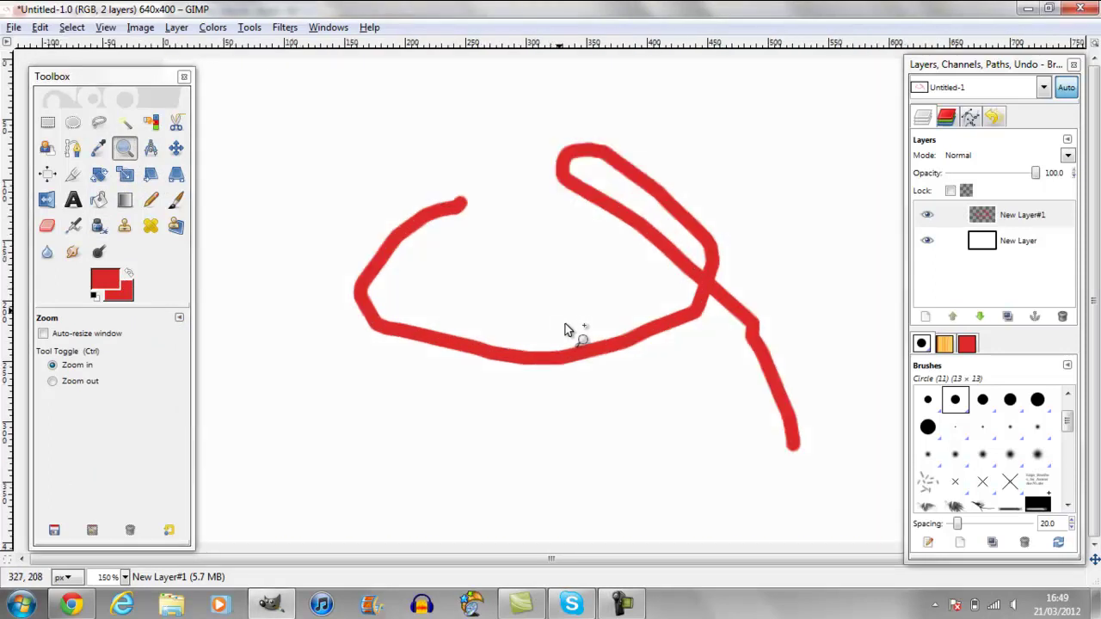
pyautogui.click(574, 339)
pyautogui.click(577, 343)
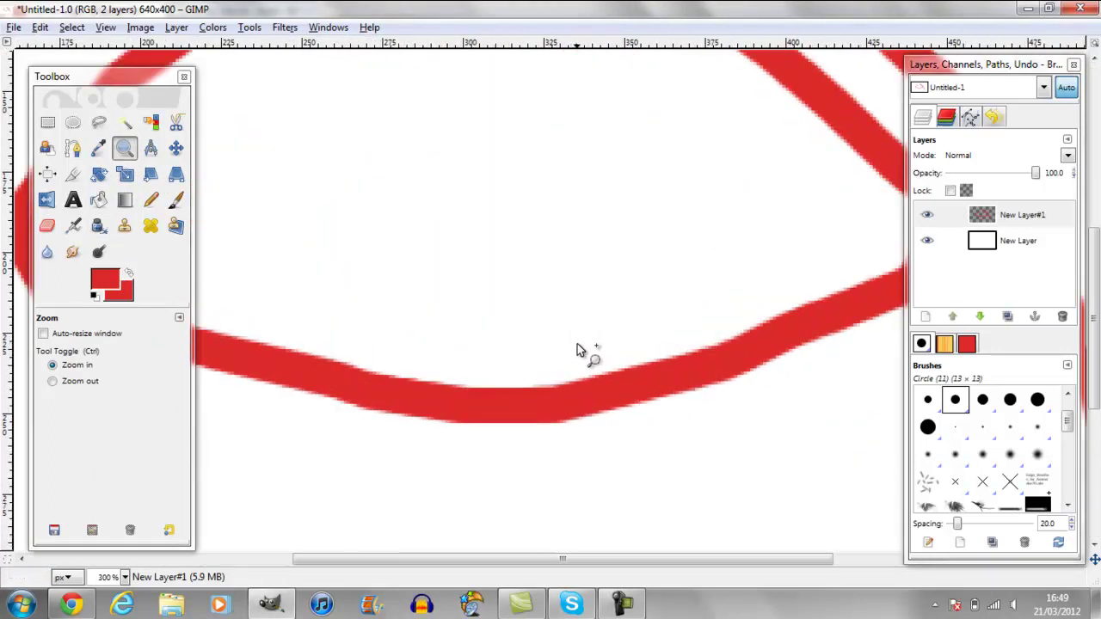
pyautogui.click(577, 343)
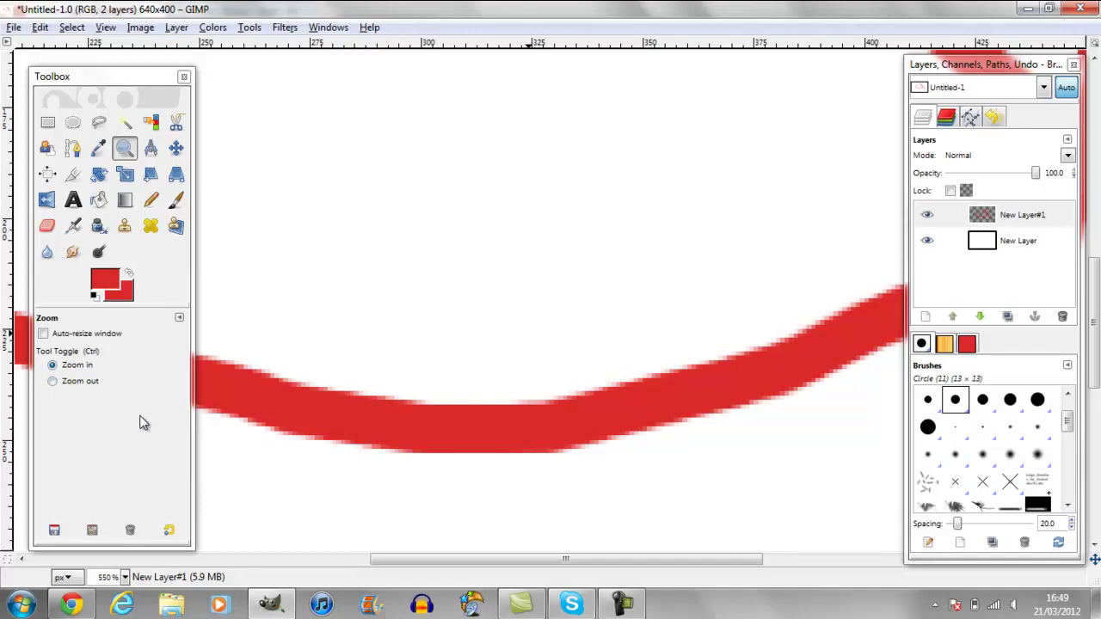
pyautogui.click(466, 408)
pyautogui.click(467, 409)
pyautogui.click(467, 408)
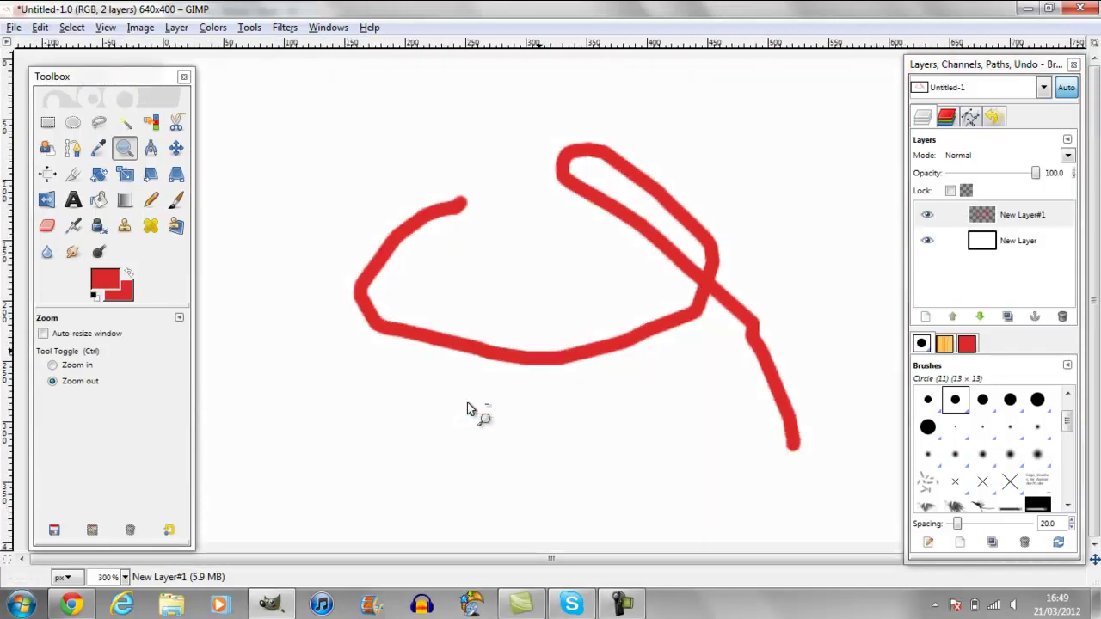
pyautogui.click(467, 408)
# Set zoom to zoom-out mode, zoom the red loop to 150%, then return to 100%.
pyautogui.press('ctrl')
pyautogui.click(52, 382)
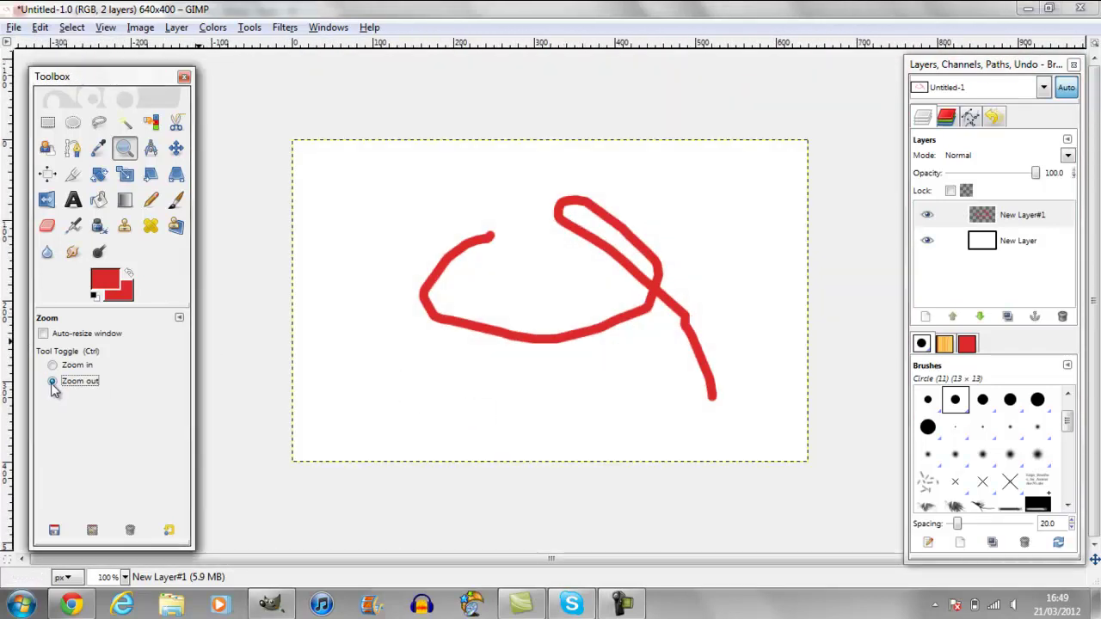
pyautogui.keyDown('ctrl'); pyautogui.click(533, 314); pyautogui.keyUp('ctrl')
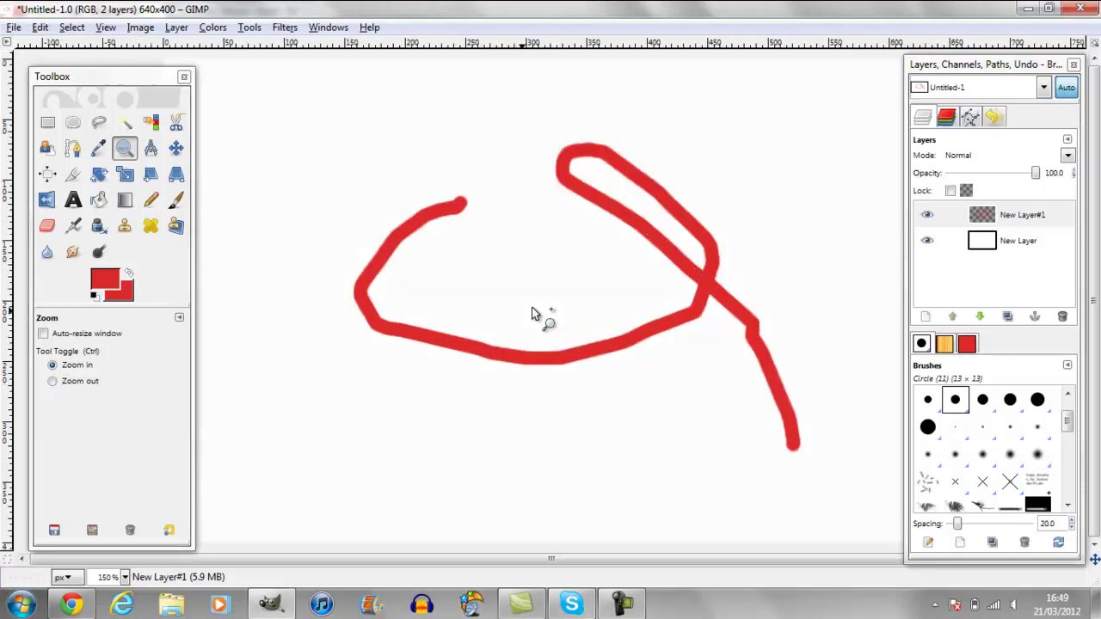
pyautogui.click(531, 307)
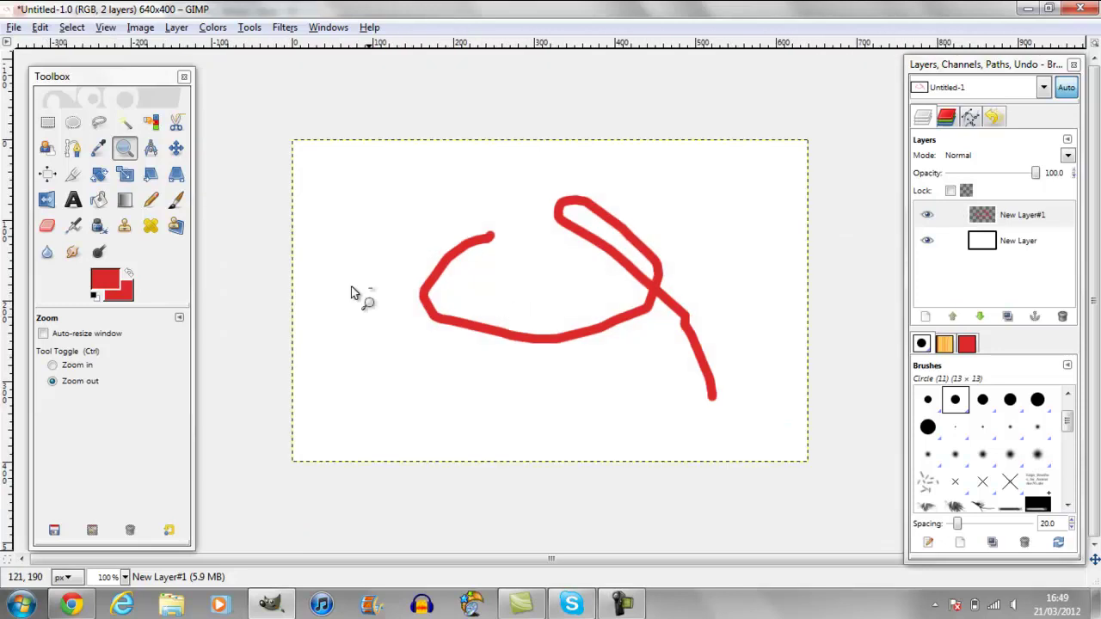
# Measure a 434.7-pixel, 22.02° distance across the image.
pyautogui.click(151, 148)
pyautogui.moveTo(341, 226); pyautogui.dragTo(662, 357)
pyautogui.moveTo(746, 268); pyautogui.dragTo(453, 377)
# Shift the white background layer twice with the Move tool.
pyautogui.click(173, 147)
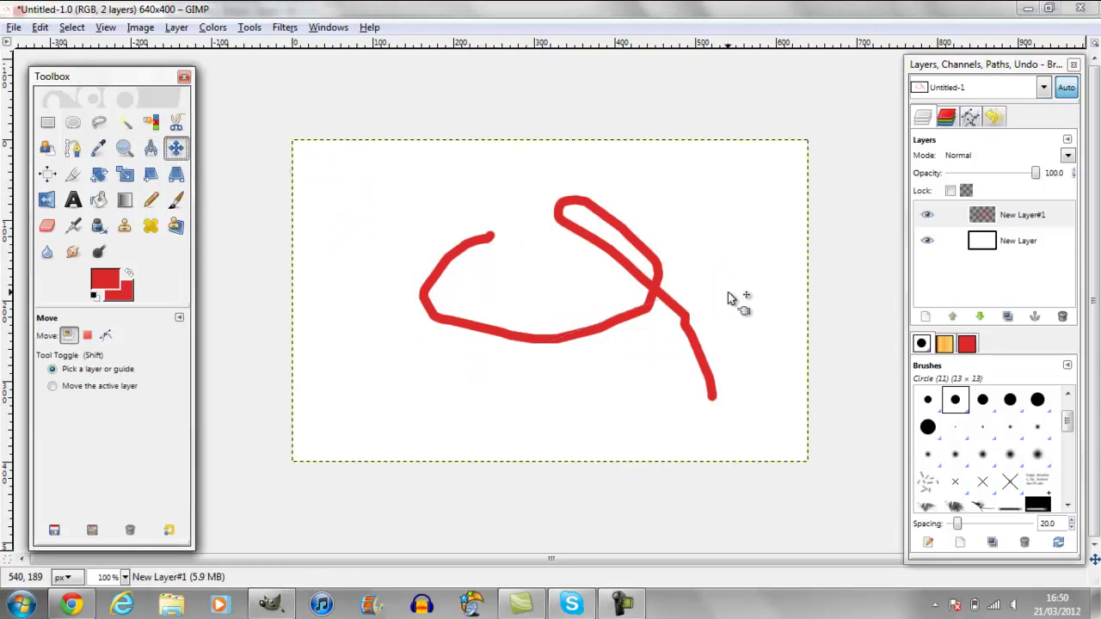
pyautogui.moveTo(625, 255)
pyautogui.mouseDown()
pyautogui.moveTo(565, 308)
pyautogui.moveTo(627, 245)
pyautogui.moveTo(634, 253)
pyautogui.mouseUp()
pyautogui.moveTo(593, 286); pyautogui.dragTo(608, 263)
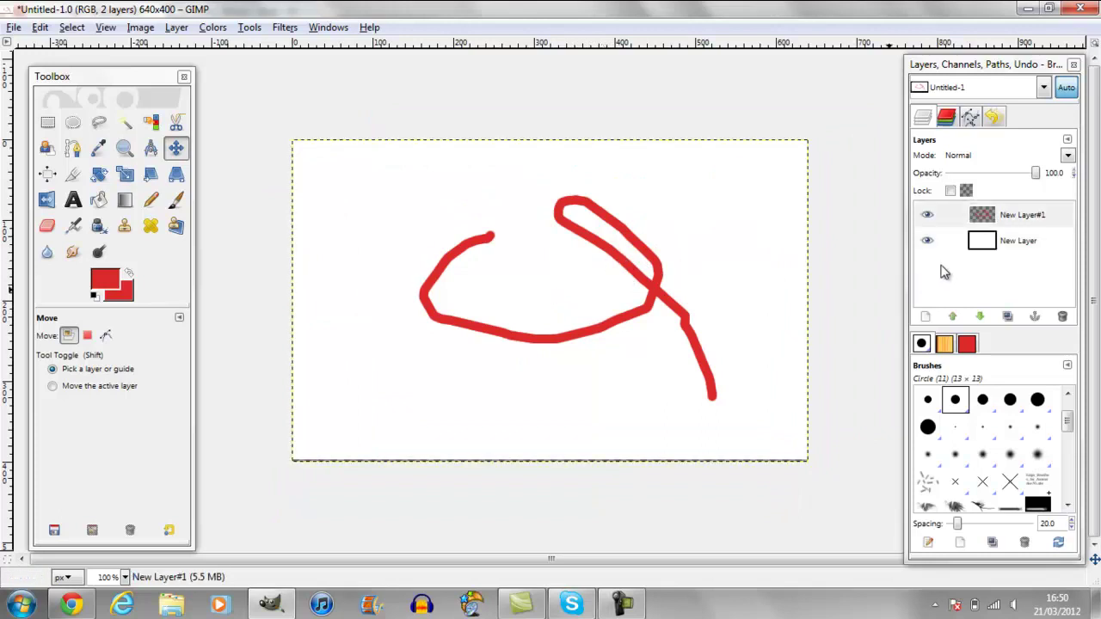
# Cancel New Layer#1's attributes dialog, move the red drawing, then undo back to the white layer.
pyautogui.doubleClick(980, 220)
pyautogui.click(217, 135)
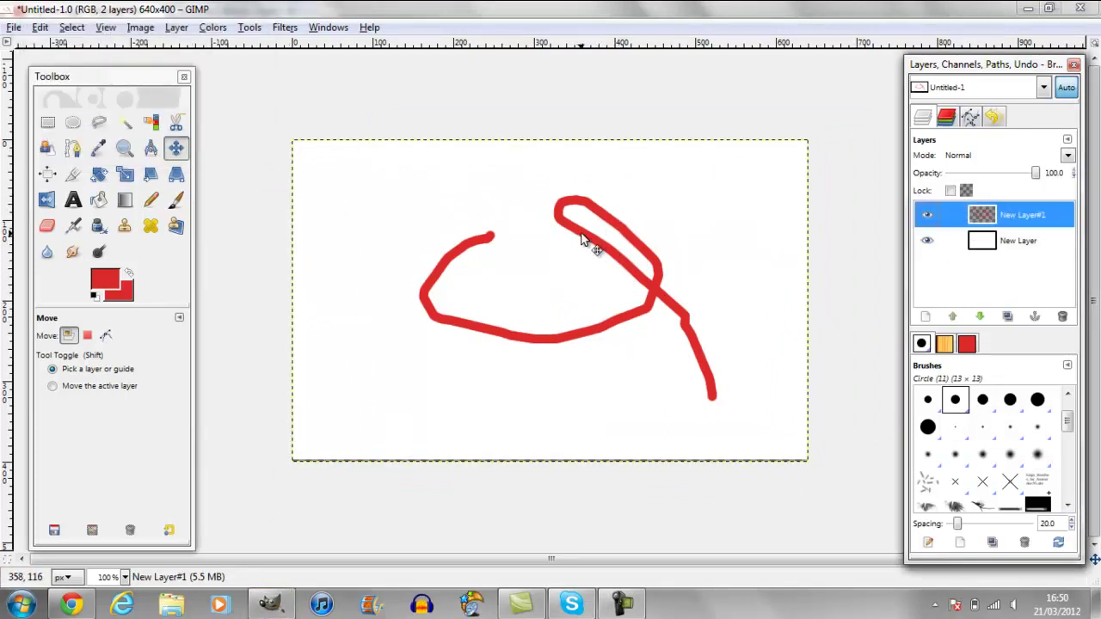
pyautogui.moveTo(581, 239)
pyautogui.mouseDown()
pyautogui.moveTo(521, 287)
pyautogui.moveTo(642, 271)
pyautogui.moveTo(612, 351)
pyautogui.moveTo(681, 246)
pyautogui.moveTo(624, 244)
pyautogui.mouseUp()
pyautogui.hotkey('ctrl', 'z')
pyautogui.hotkey('ctrl', 'z')
pyautogui.hotkey('ctrl', 'z')
pyautogui.hotkey('ctrl', 'z')
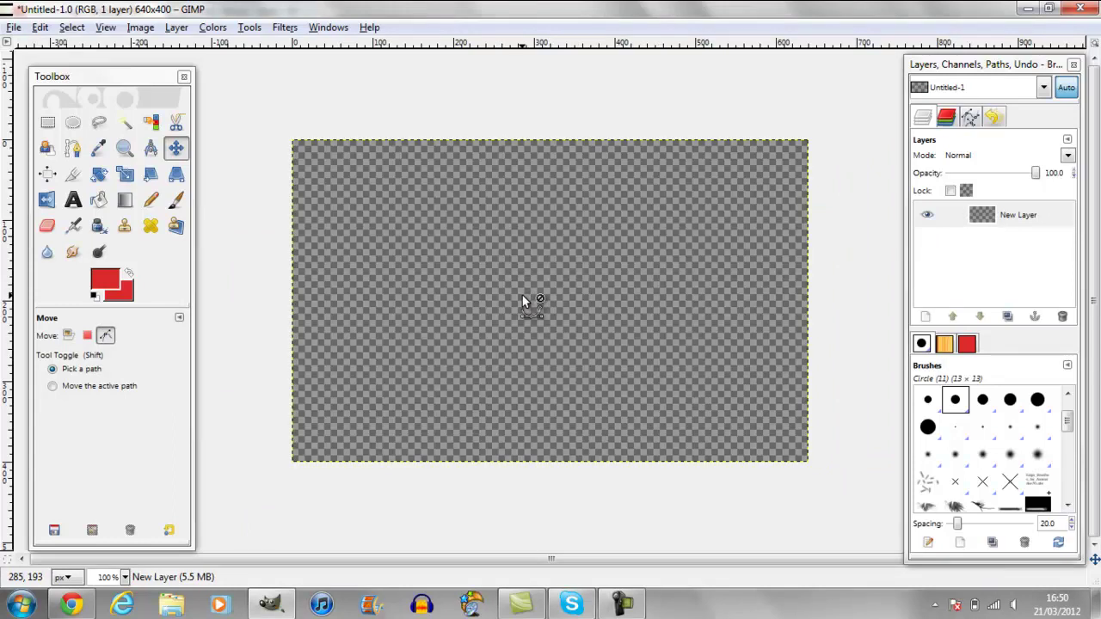
pyautogui.hotkey('ctrl', 'z')
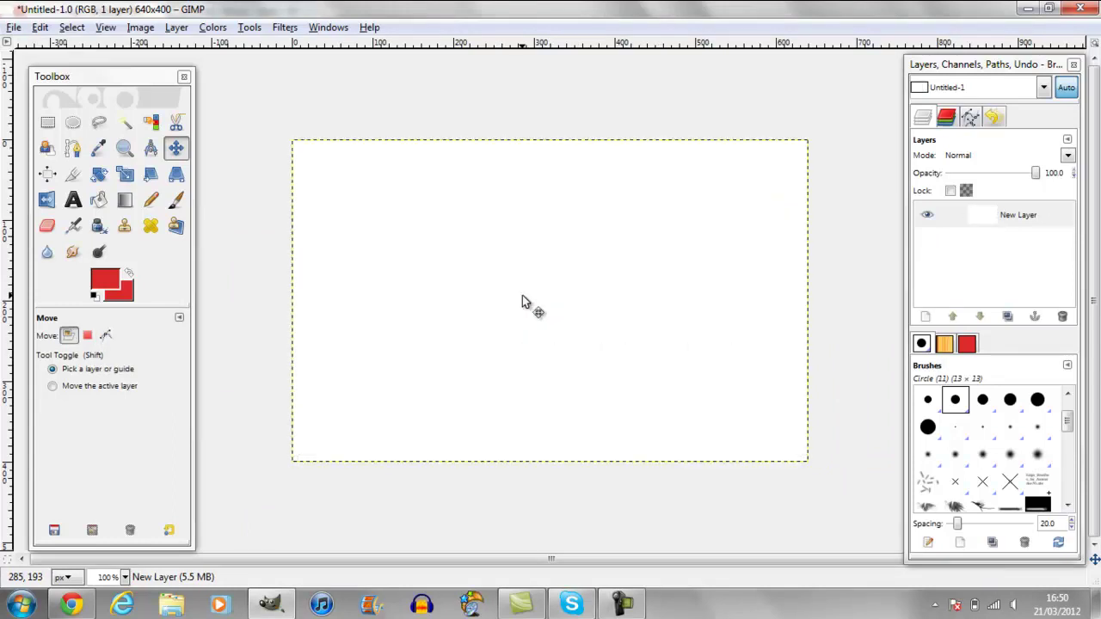
# Draw a text box near the canvas middle and start typing 'Dynamicz'.
pyautogui.click(49, 176)
pyautogui.click(49, 176)
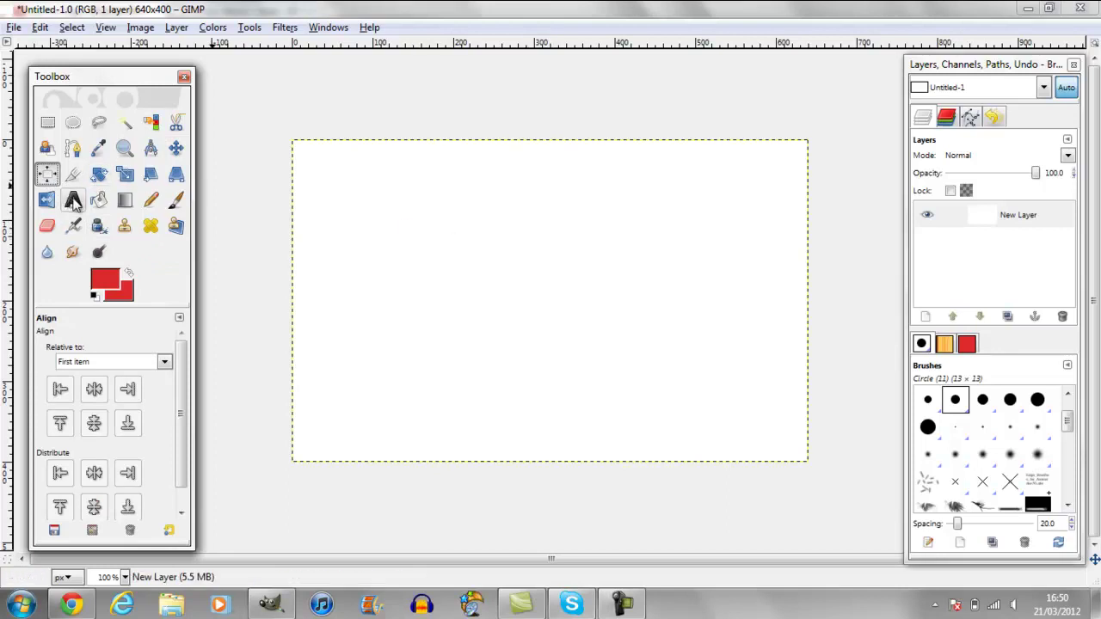
pyautogui.click(73, 200)
pyautogui.click(73, 202)
pyautogui.press('Tab')
pyautogui.moveTo(359, 221); pyautogui.dragTo(495, 295)
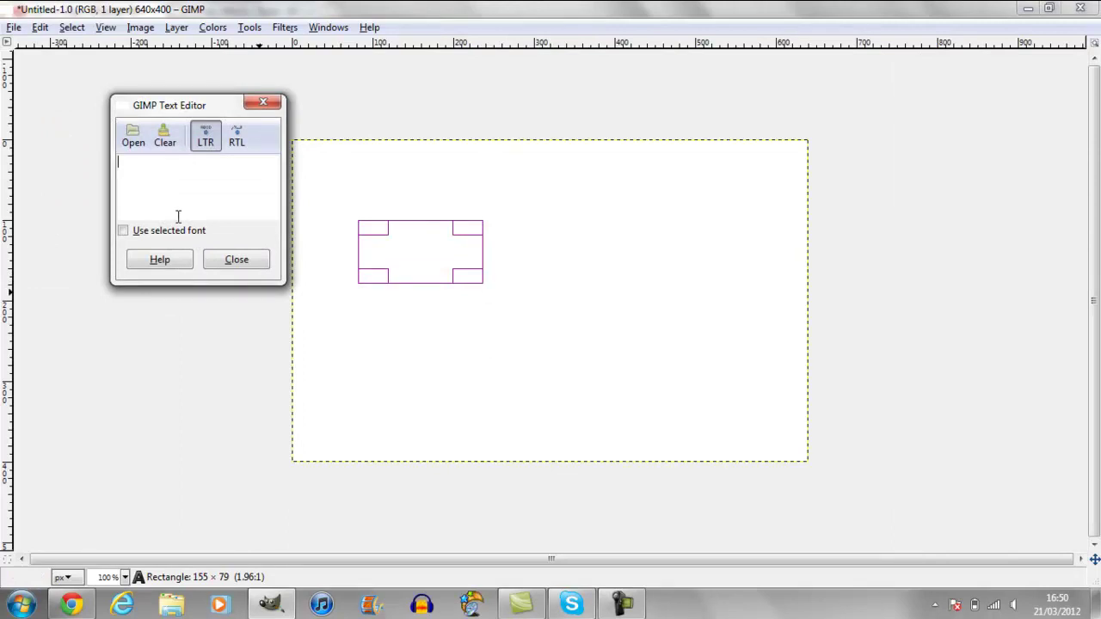
pyautogui.write('Dynamicz')
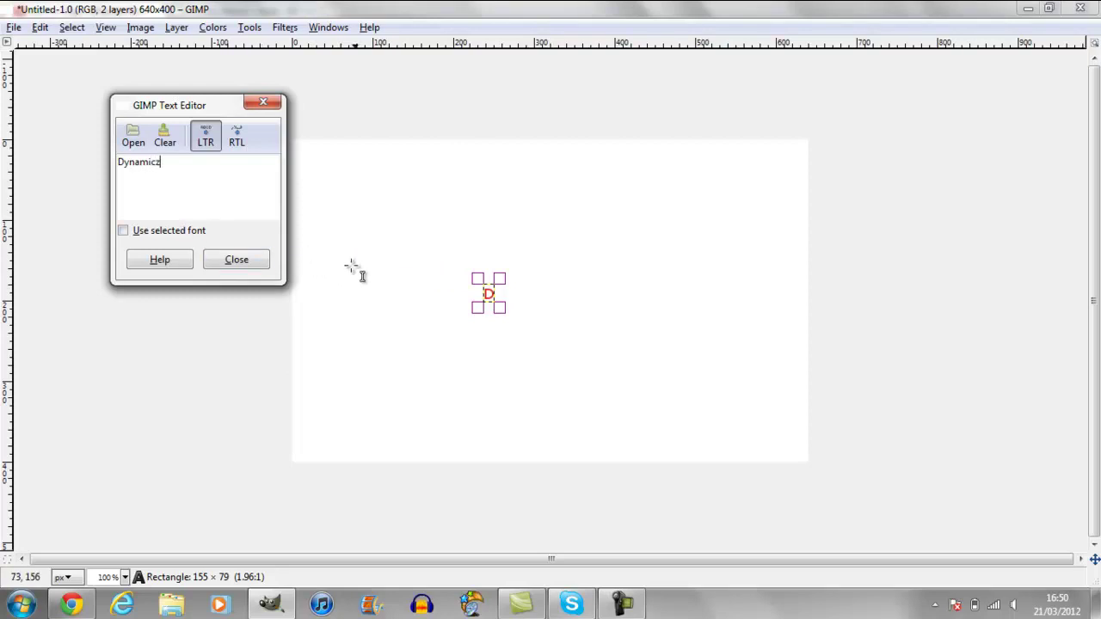
# Resize the Dynamicz text box and close the text editor, with docks shown again.
pyautogui.press('Tab')
pyautogui.moveTo(515, 322); pyautogui.dragTo(693, 344)
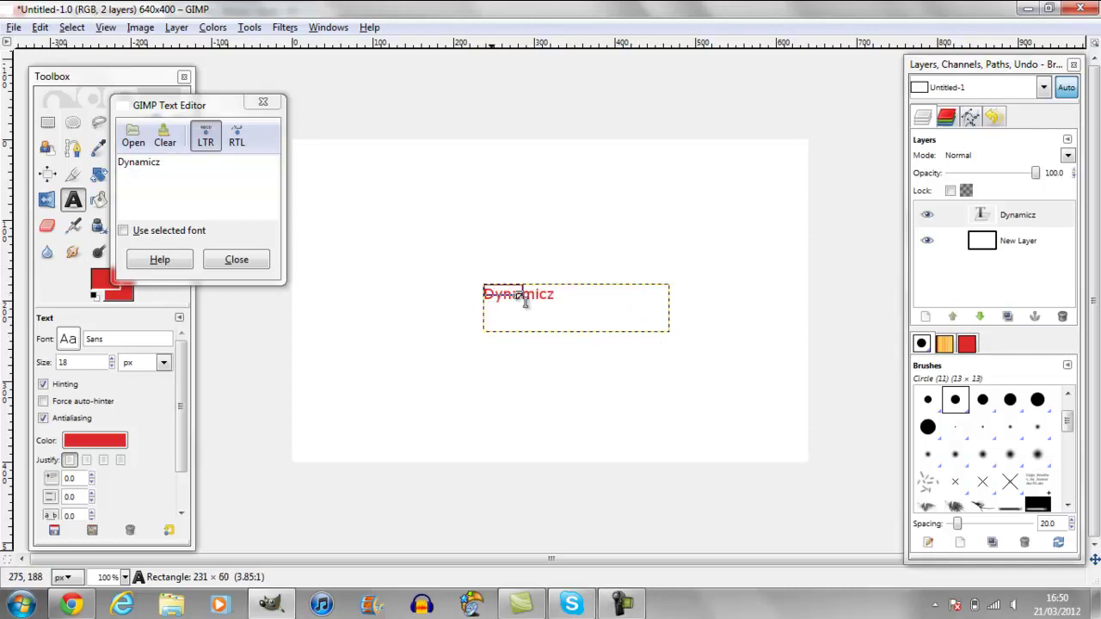
pyautogui.click(233, 260)
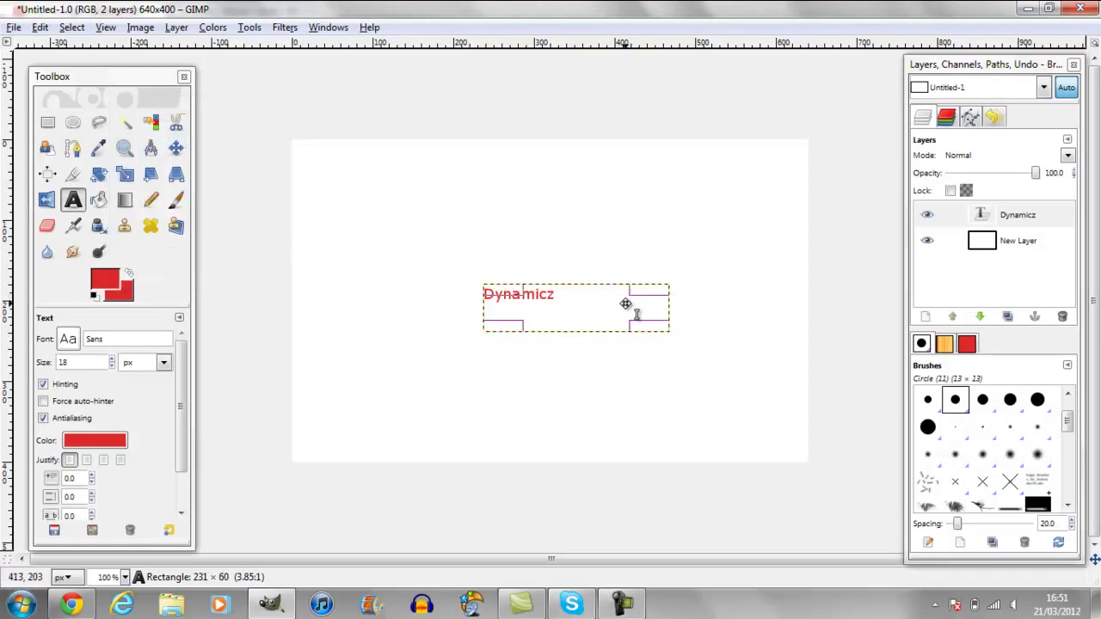
pyautogui.press('Tab')
pyautogui.moveTo(658, 336); pyautogui.dragTo(556, 316)
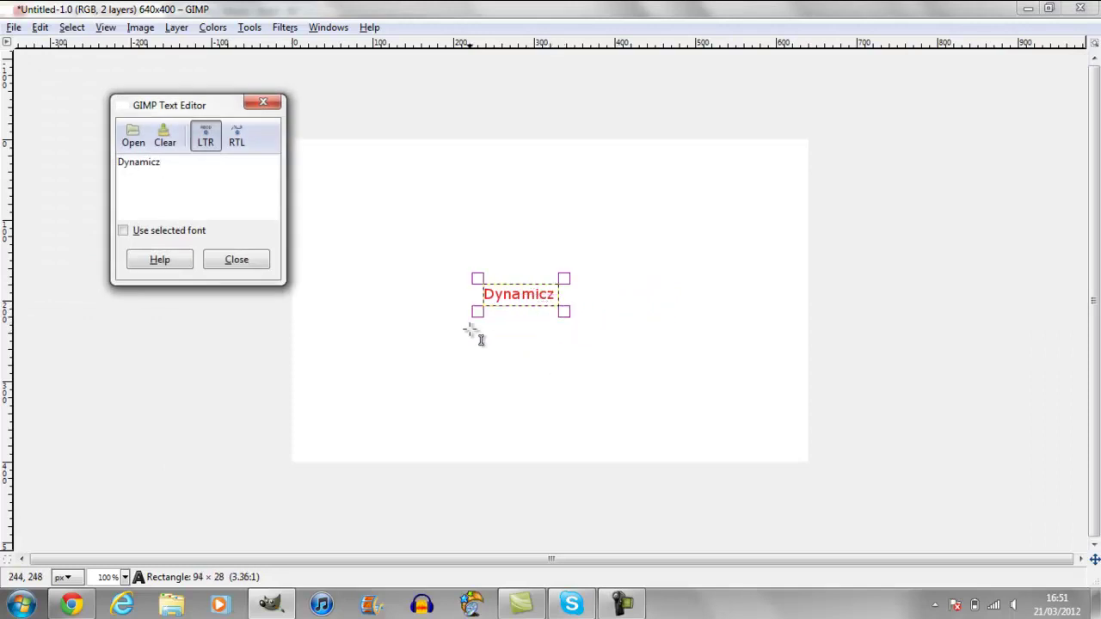
pyautogui.click(262, 259)
pyautogui.press('Tab')
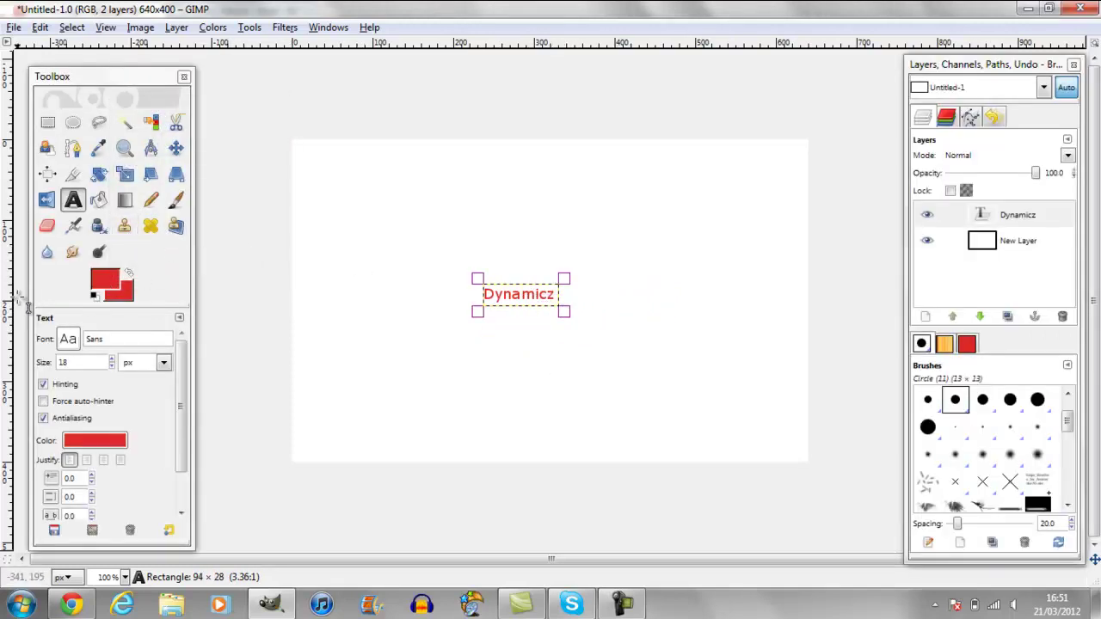
pyautogui.click(55, 179)
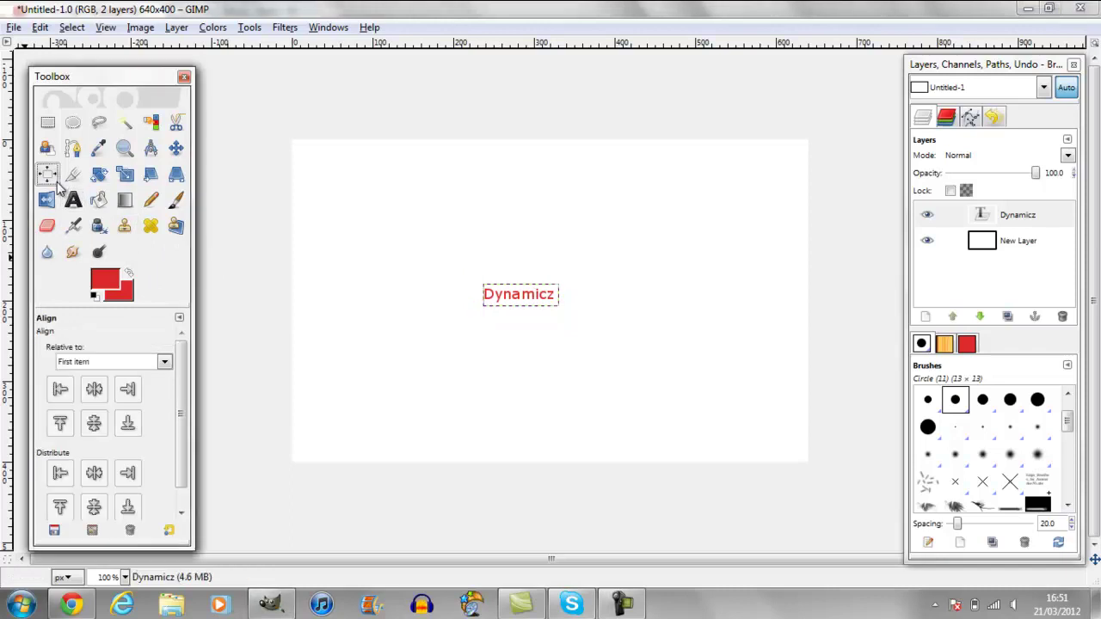
# Pick the Dynamicz text layer and centre it horizontally and vertically.
pyautogui.click(526, 298)
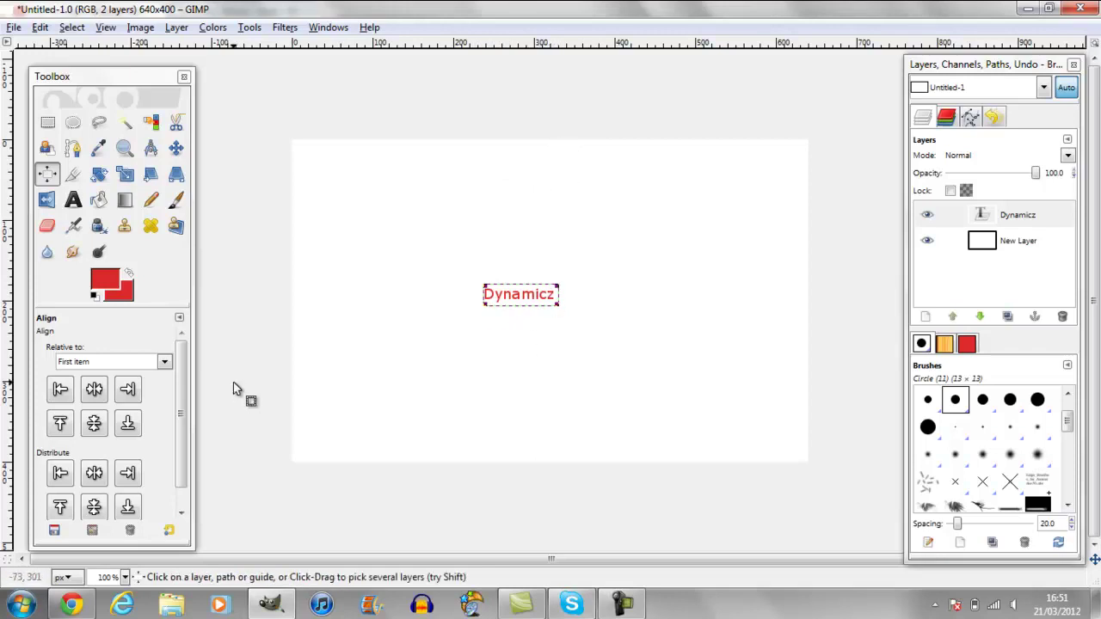
pyautogui.click(105, 391)
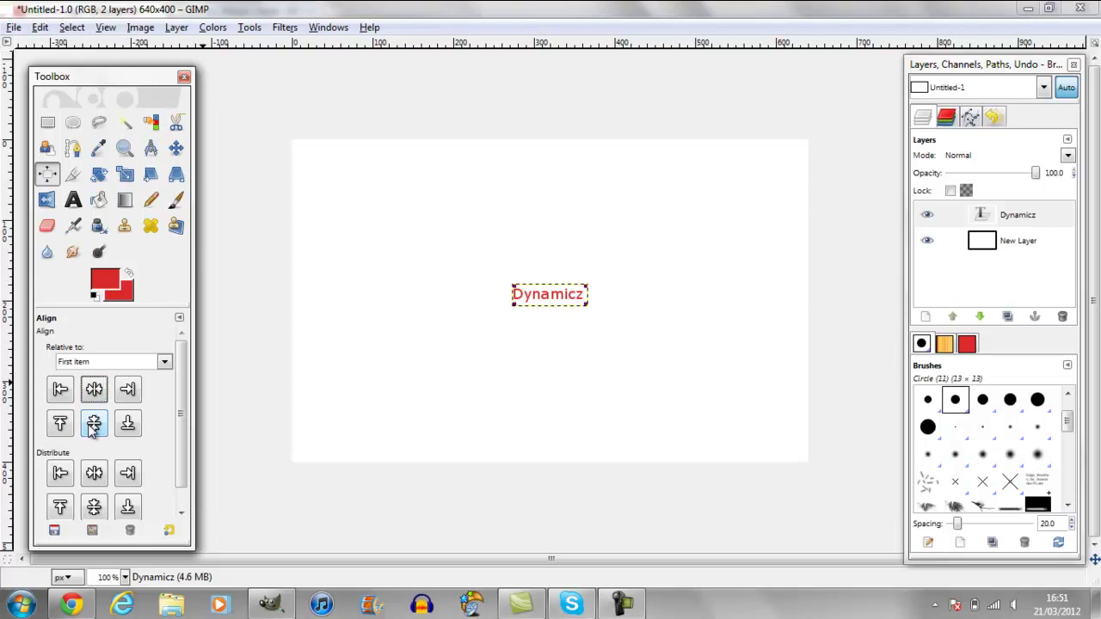
pyautogui.click(93, 429)
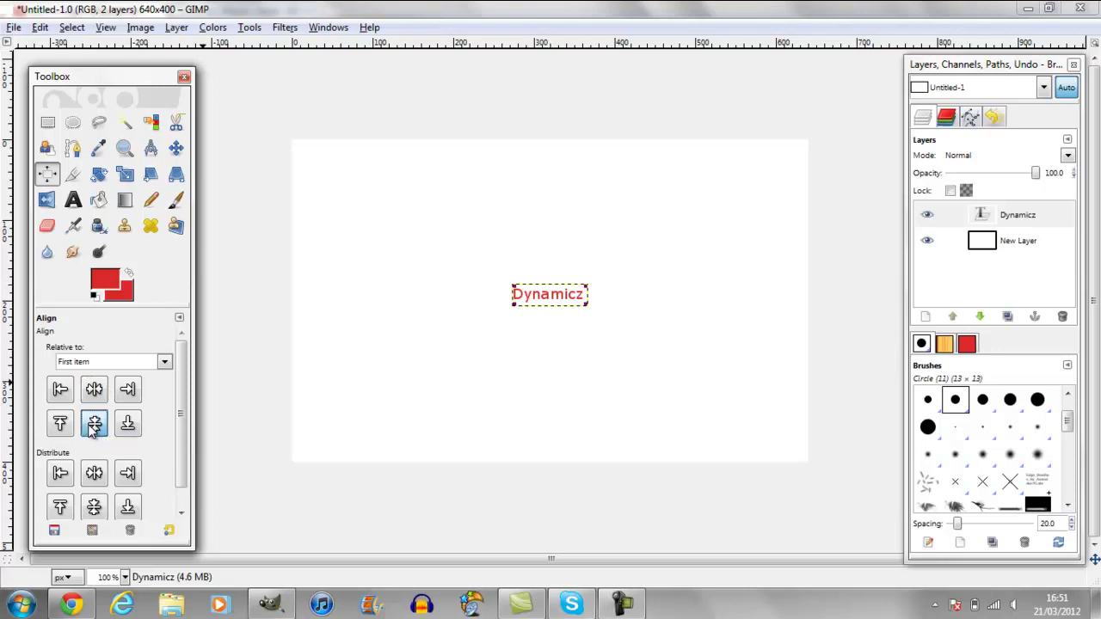
pyautogui.click(93, 429)
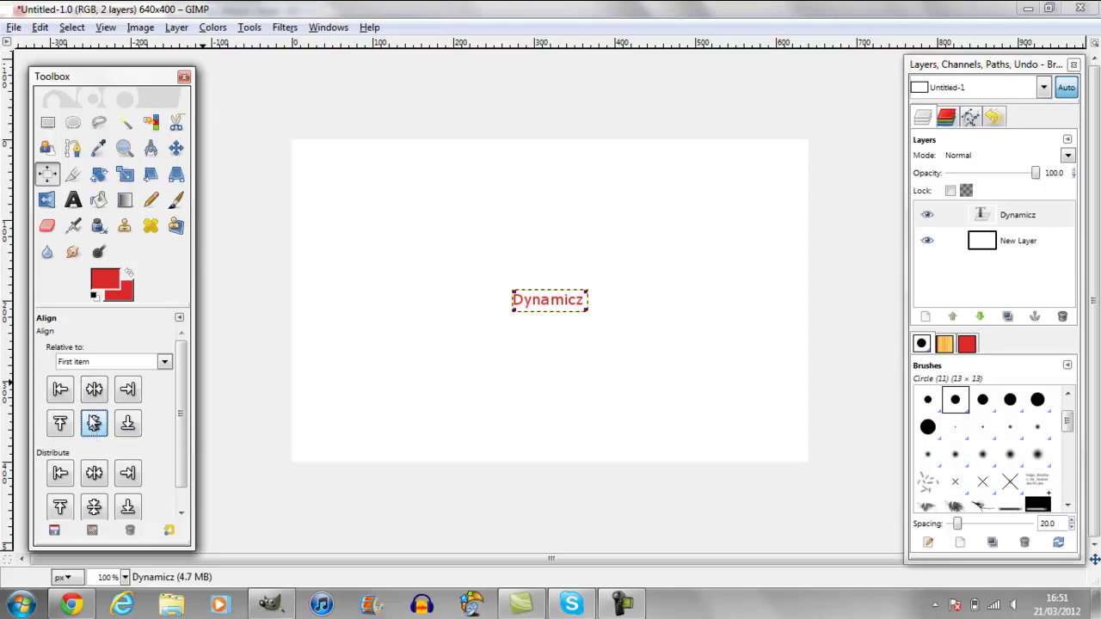
# Align the text to the right, bottom, left and top edges, then centre it again.
pyautogui.click(129, 392)
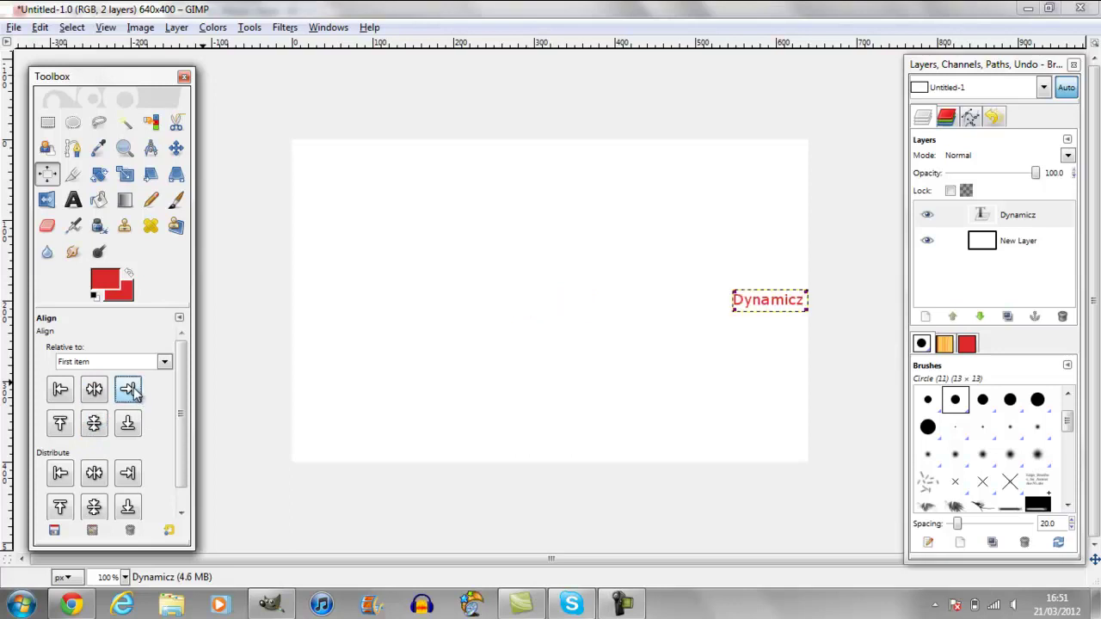
pyautogui.click(128, 424)
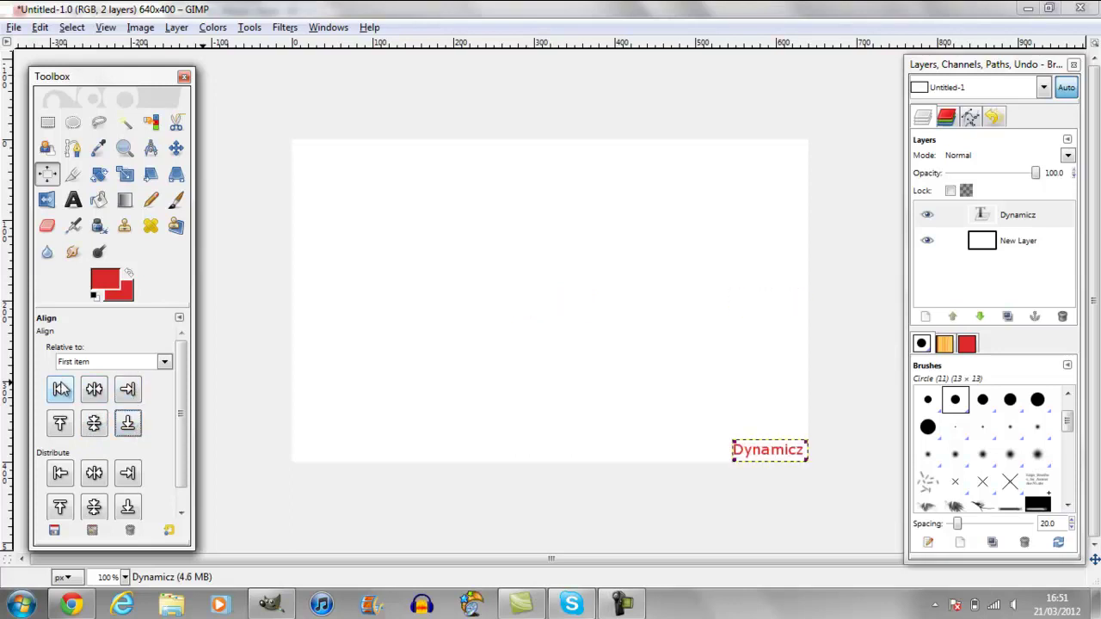
pyautogui.click(61, 389)
pyautogui.click(62, 419)
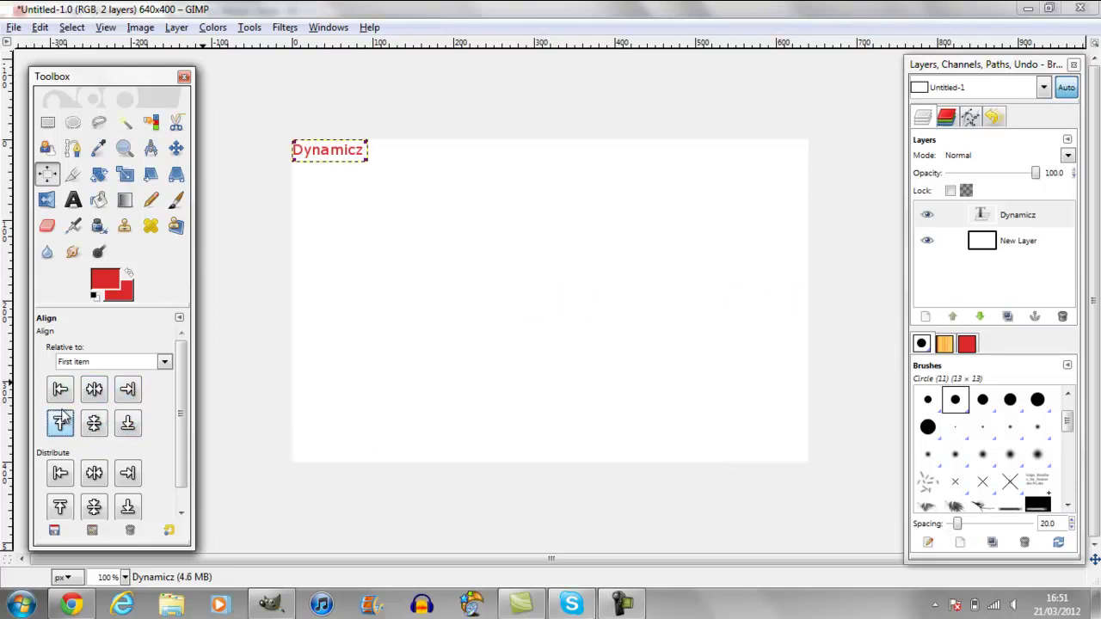
pyautogui.click(123, 392)
pyautogui.click(94, 389)
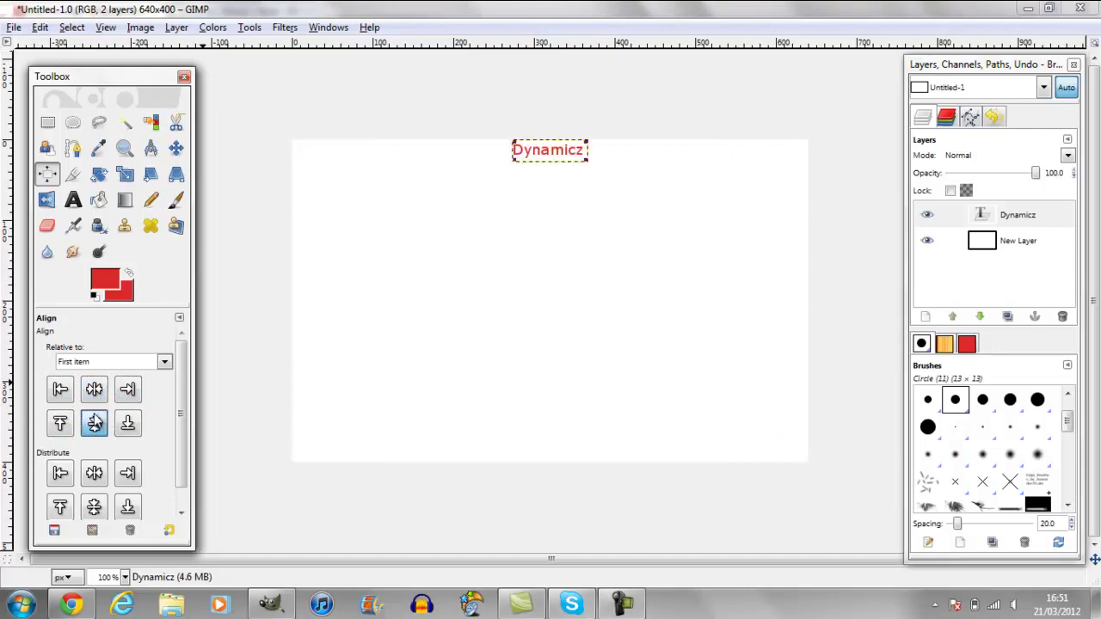
pyautogui.click(94, 422)
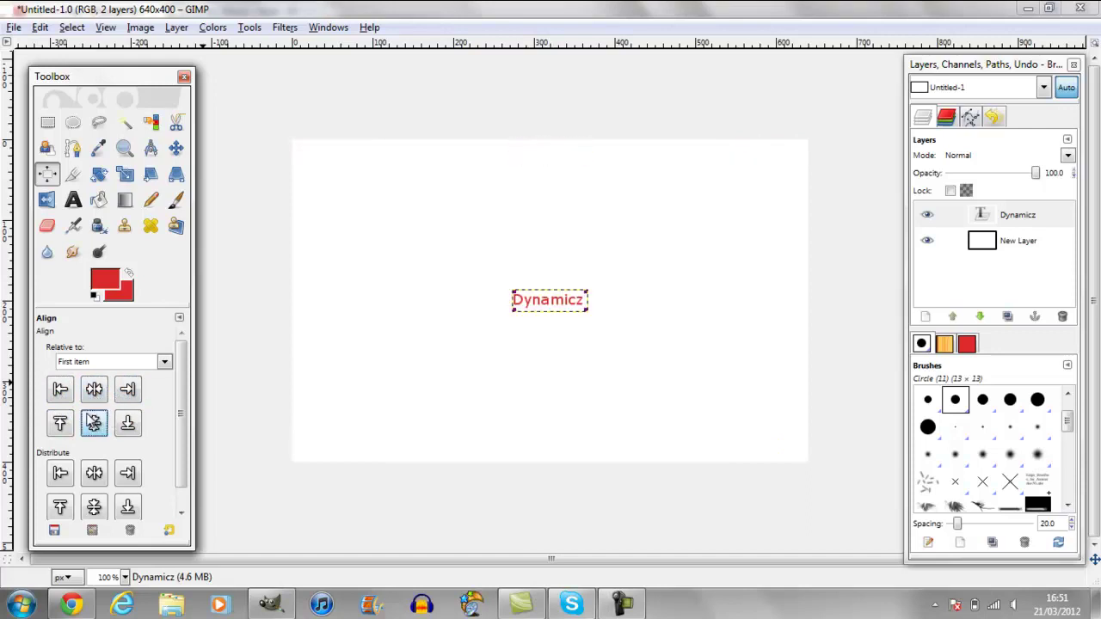
# Mark a small crop area over the Dynamicz text.
pyautogui.click(74, 175)
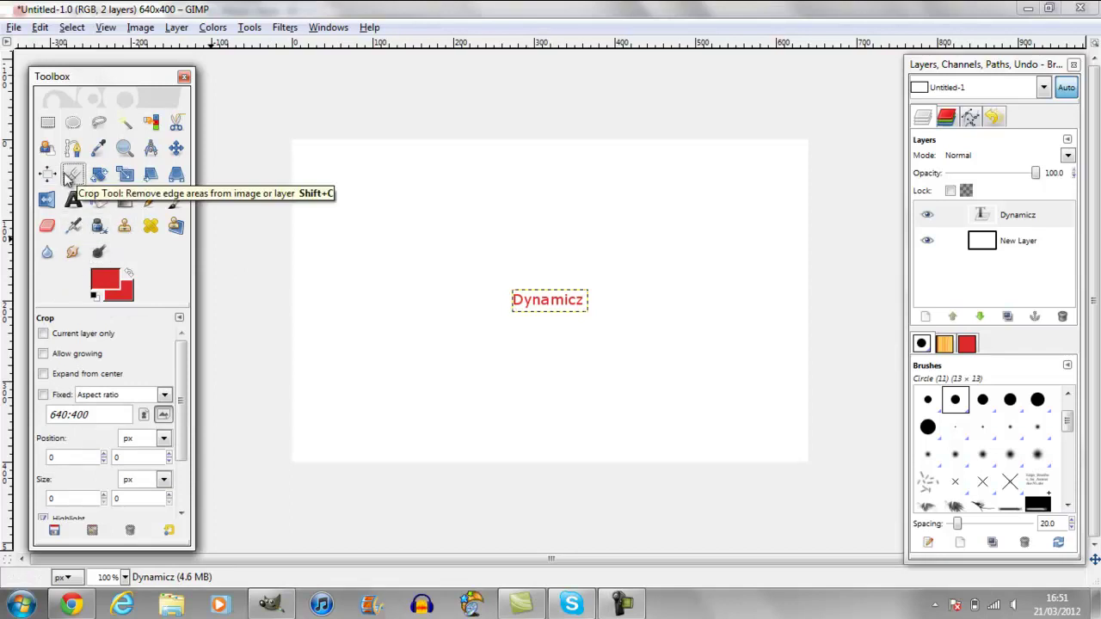
pyautogui.click(598, 299)
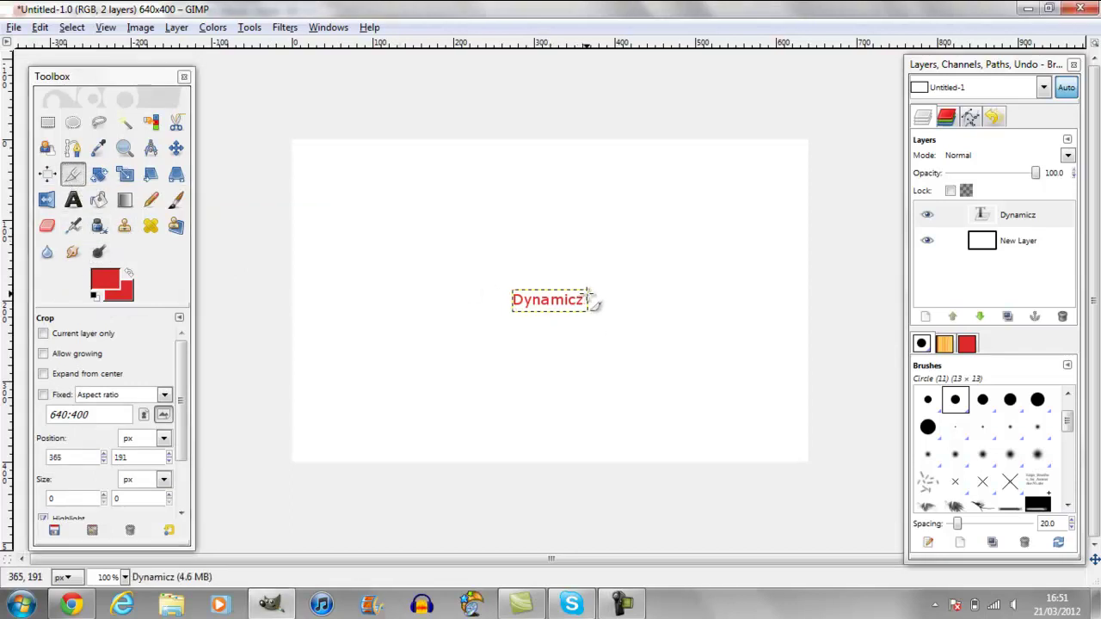
pyautogui.moveTo(588, 290)
pyautogui.mouseDown()
pyautogui.moveTo(663, 238)
pyautogui.moveTo(614, 290)
pyautogui.mouseUp()
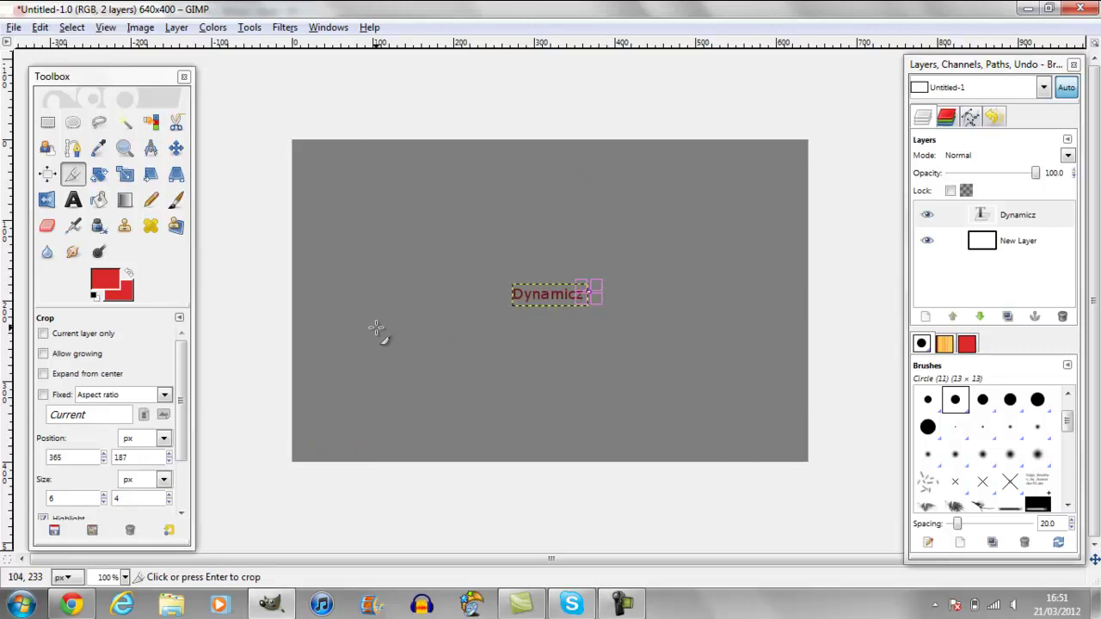
# Undo twice to remove the Dynamicz text layer.
pyautogui.hotkey('ctrl', 'z')
pyautogui.hotkey('ctrl', 'z')
pyautogui.hotkey('ctrl', 'z')
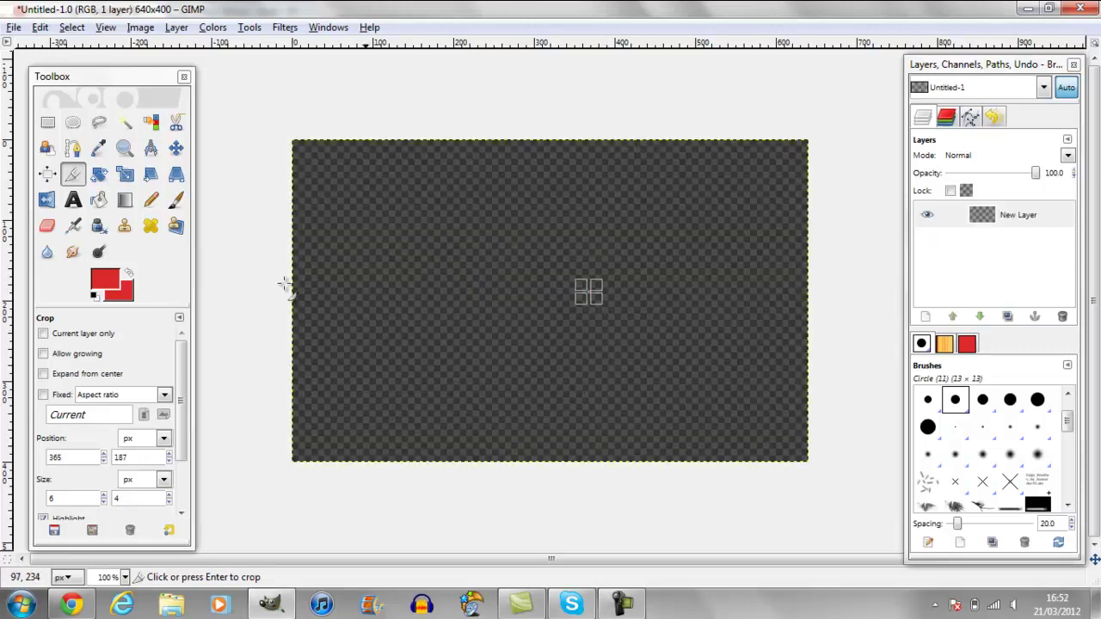
pyautogui.hotkey('ctrl', 'z')
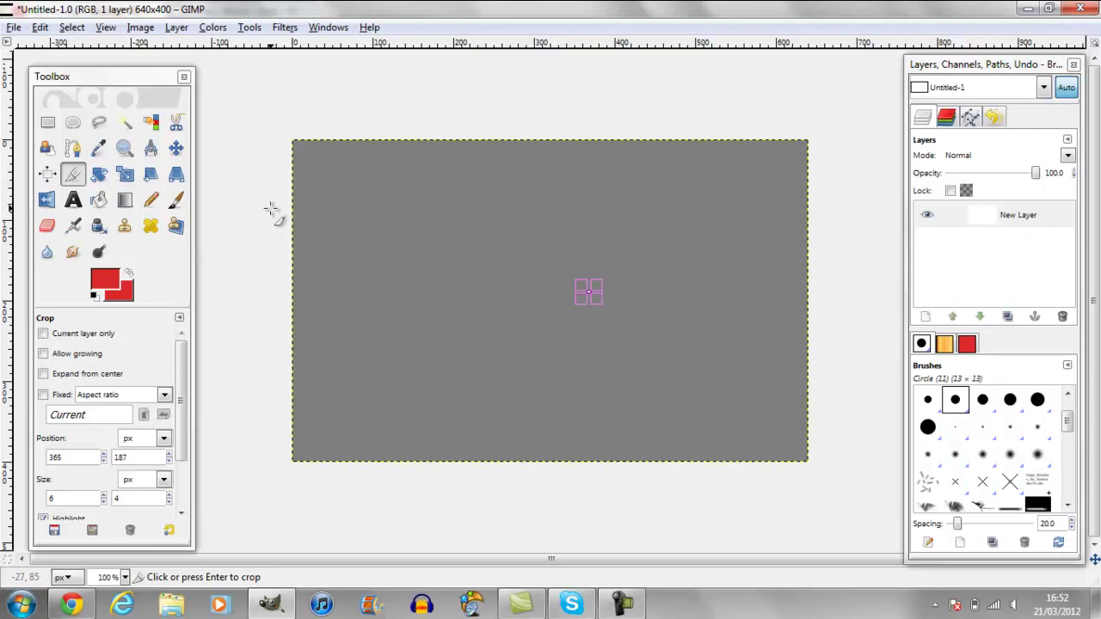
pyautogui.click(99, 175)
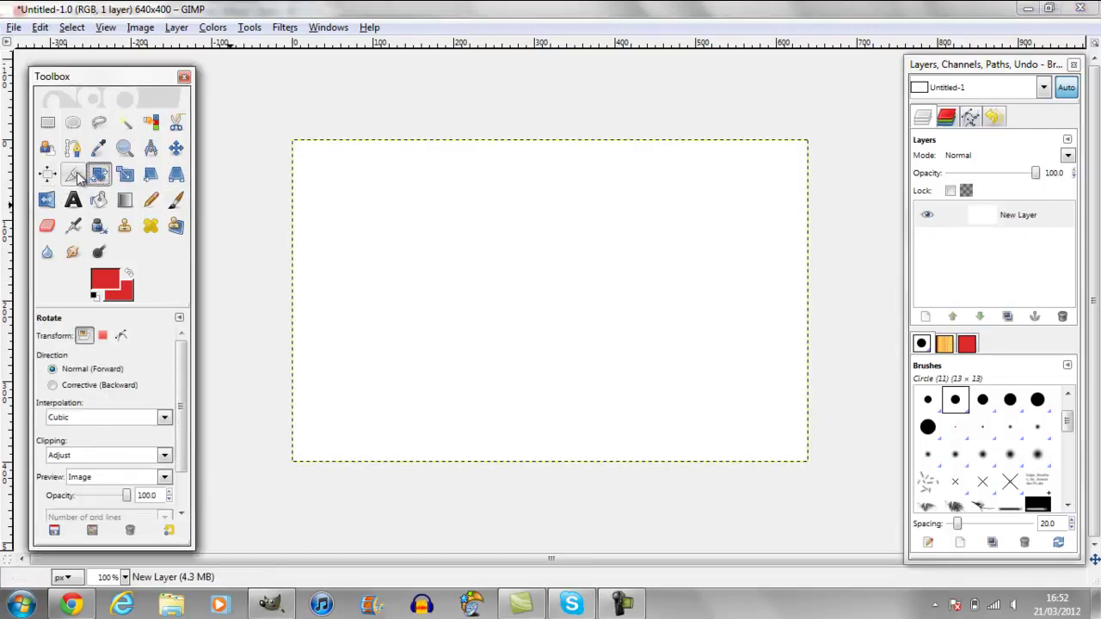